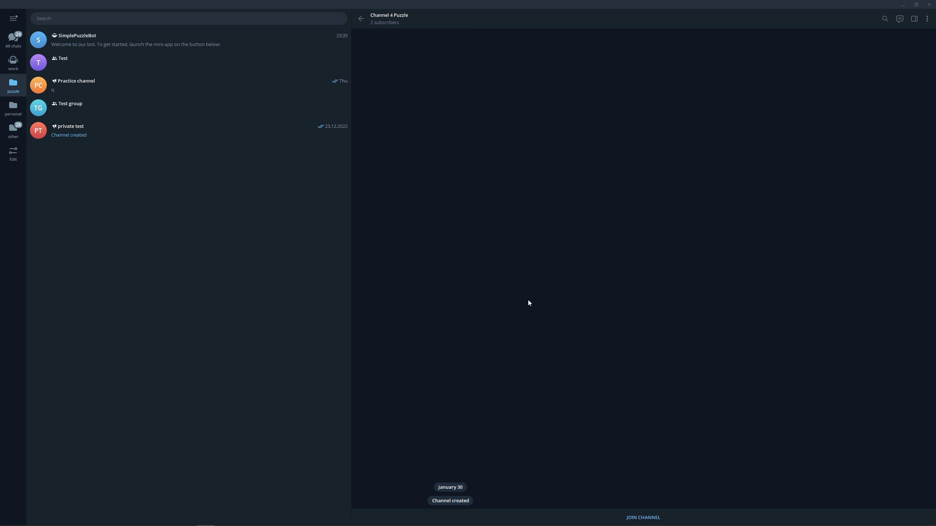
Join Channel 4 Puzzle and open the special mini-app through SimplePuzzleBot's main mini-app.
{"action": "left_click", "coordinate": [634, 517]}
{"action": "left_click", "coordinate": [362, 21]}
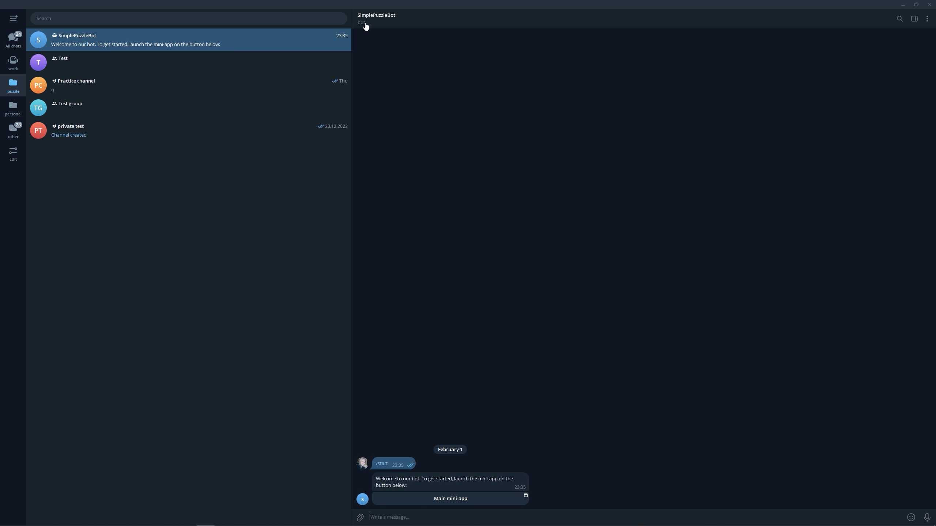
{"action": "left_click", "coordinate": [468, 500]}
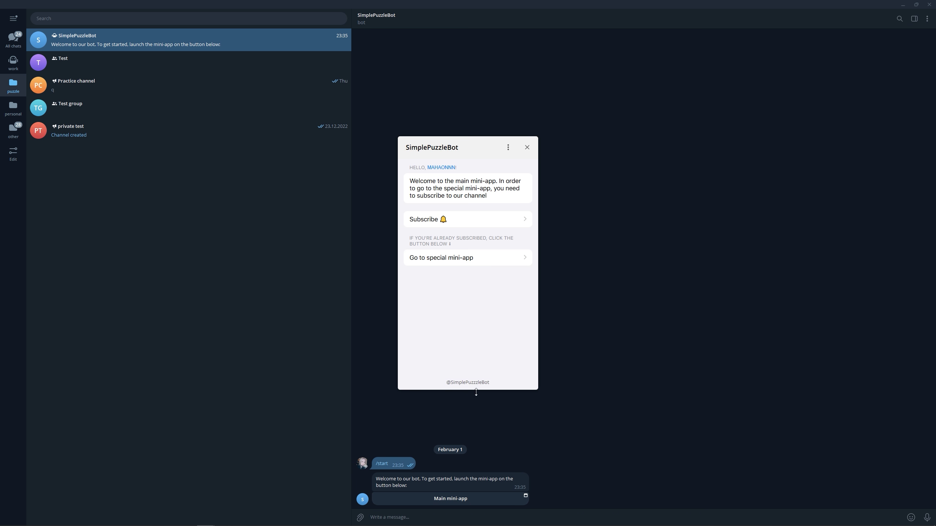
{"action": "left_click", "coordinate": [453, 263]}
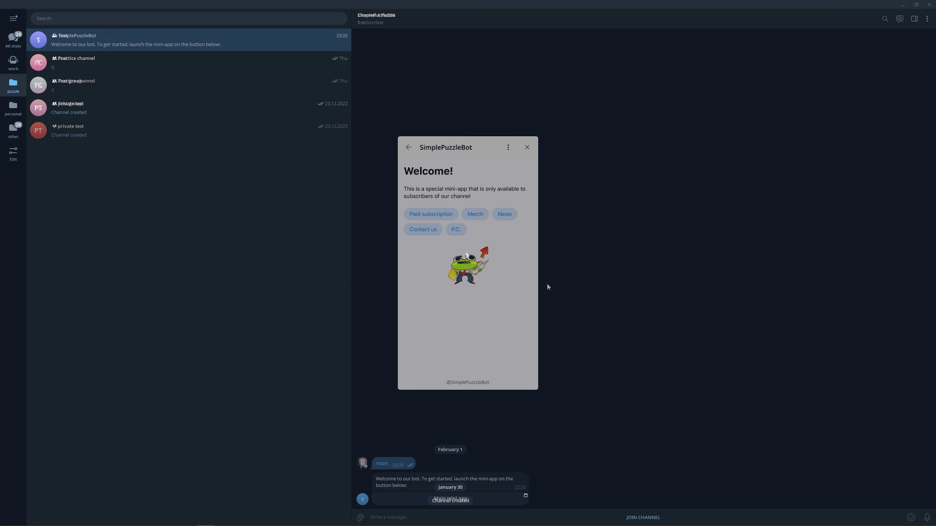
{"action": "left_click", "coordinate": [465, 252]}
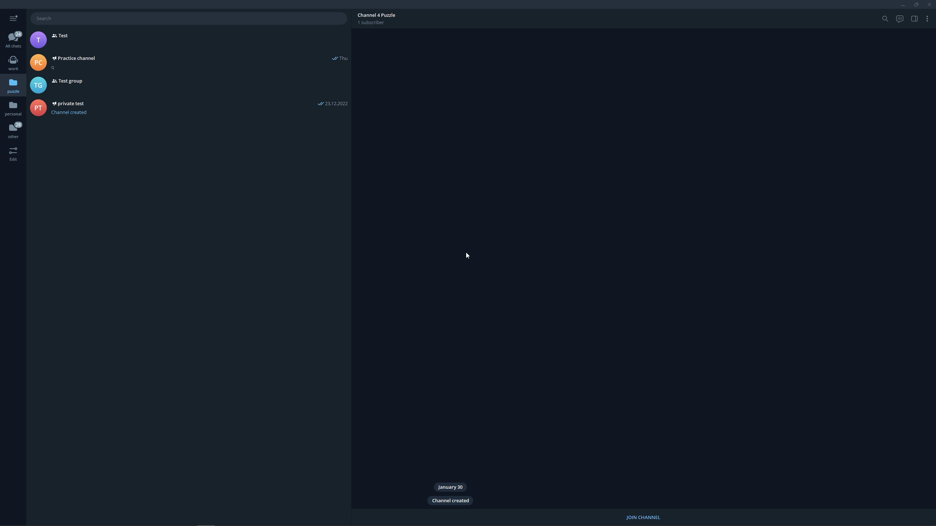
Add the bot "simplepuzzzlebot" as a new administrator of Channel 4 Puzzle, accepting that it also gets added to the channel.
{"action": "left_click", "coordinate": [927, 18]}
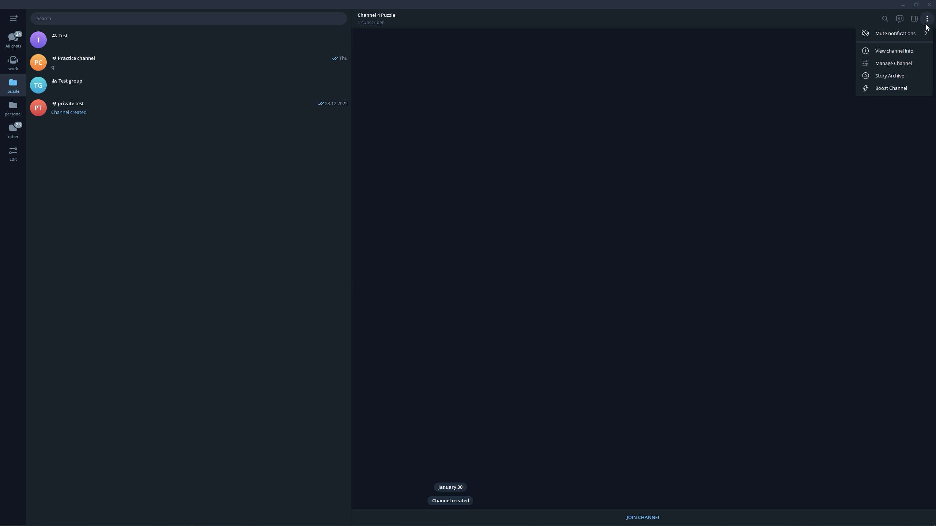
{"action": "left_click", "coordinate": [902, 62]}
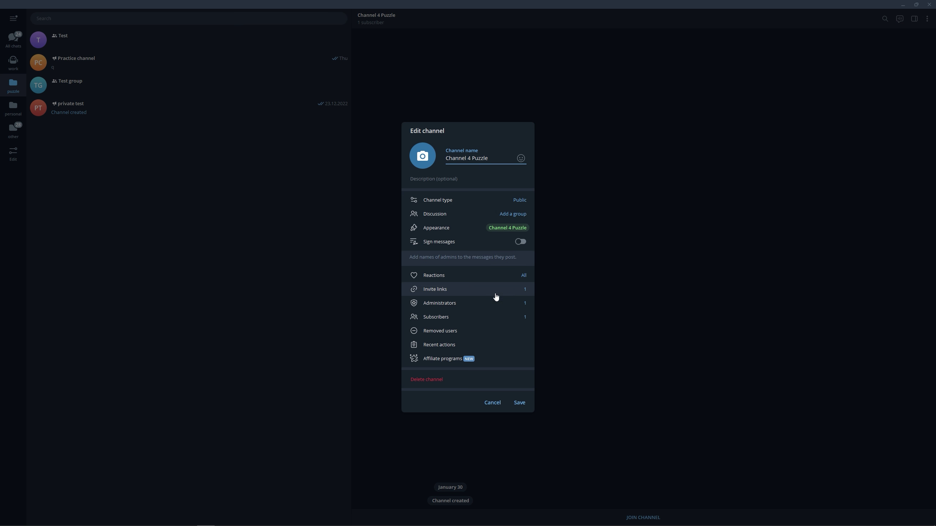
{"action": "left_click", "coordinate": [484, 303]}
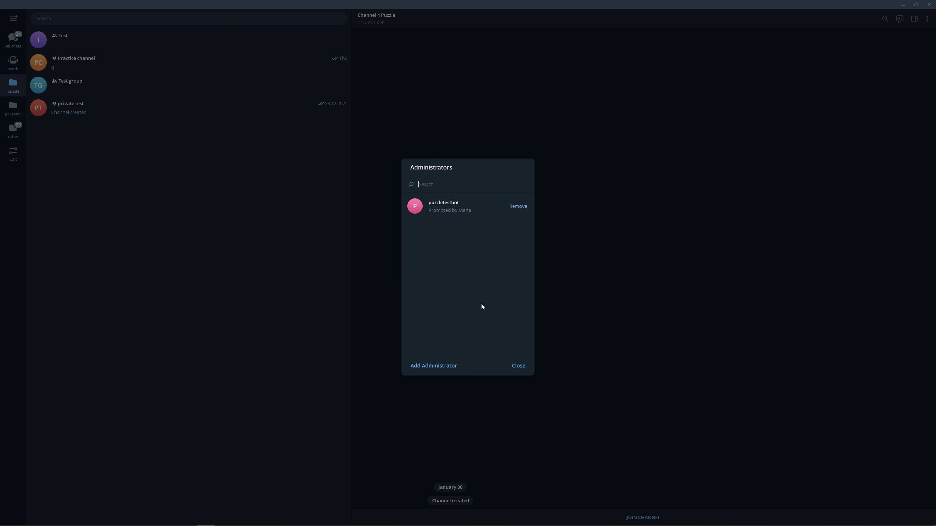
{"action": "left_click", "coordinate": [445, 365]}
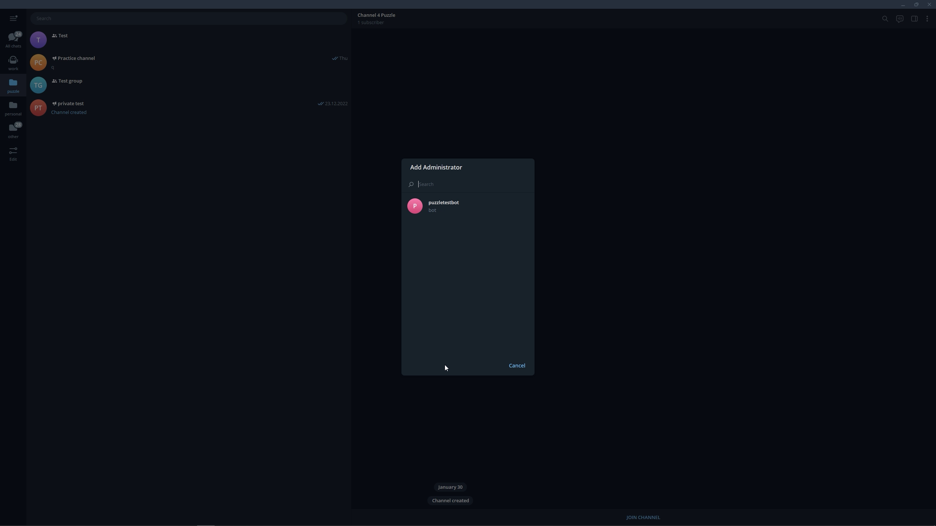
{"action": "type", "text": "simplepuzzzlebot"}
{"action": "left_click", "coordinate": [493, 207]}
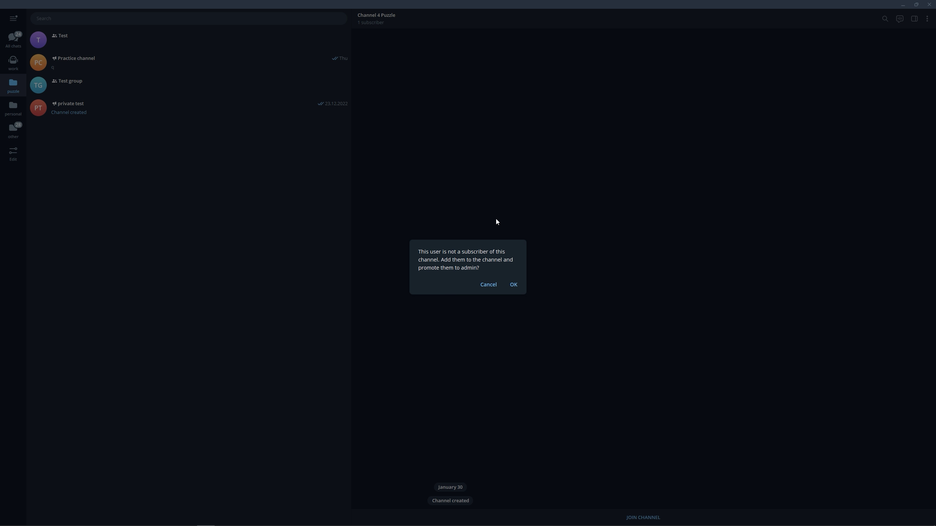
{"action": "left_click", "coordinate": [513, 285]}
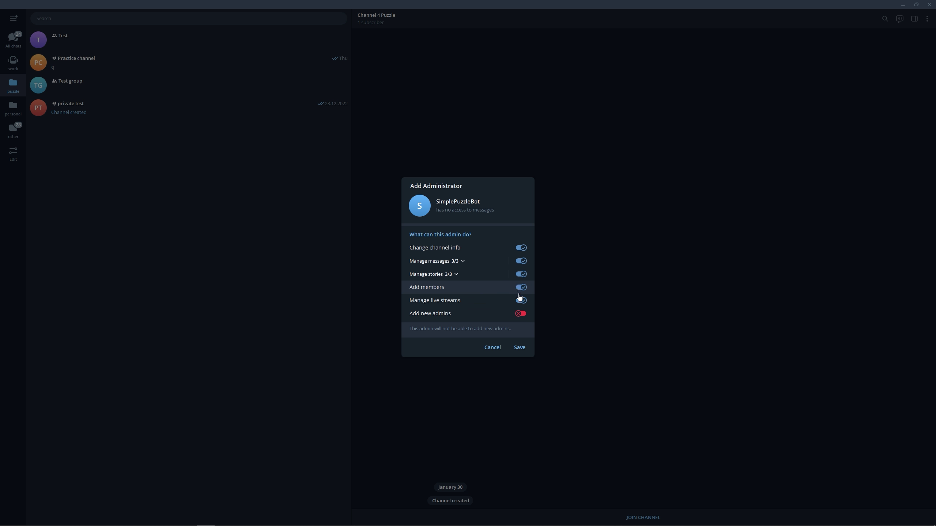
Allow the SimplePuzzleBot administrator to add new admins, and save its rights and the channel settings.
{"action": "left_click", "coordinate": [526, 317]}
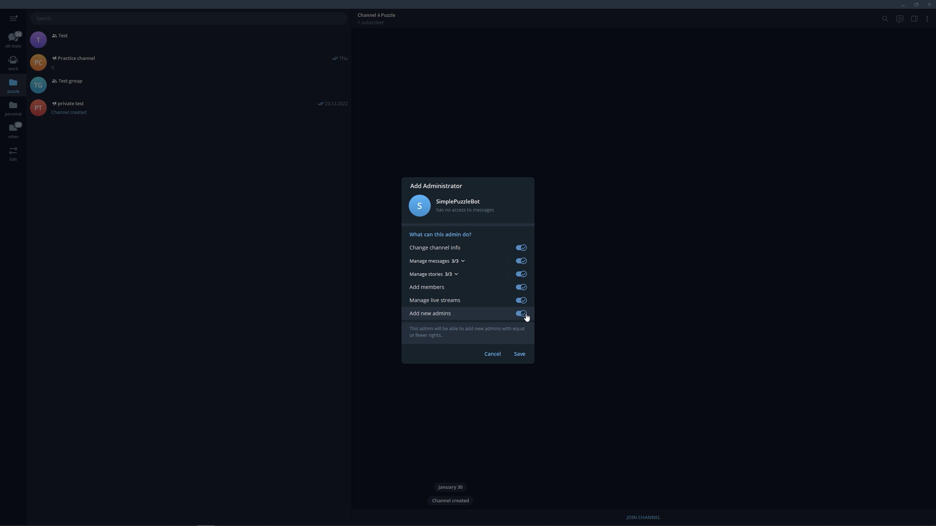
{"action": "left_click", "coordinate": [519, 353]}
{"action": "left_click", "coordinate": [519, 365]}
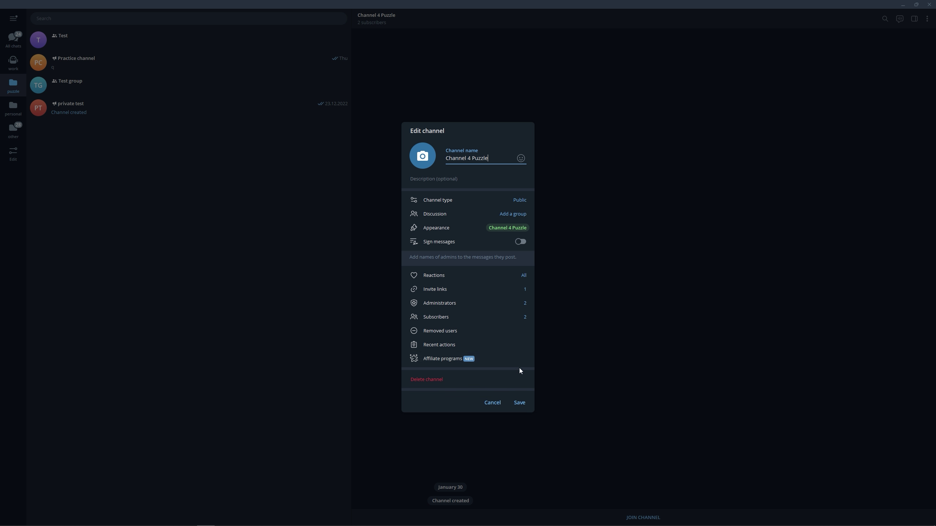
{"action": "left_click", "coordinate": [519, 403]}
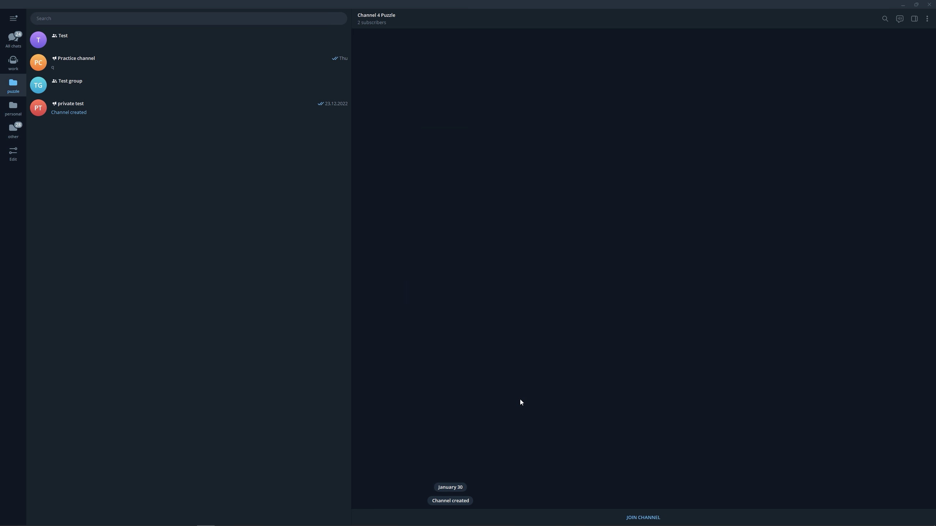
Join Channel 4 Puzzle to post the test message "0", and delete that message.
{"action": "left_click", "coordinate": [560, 516]}
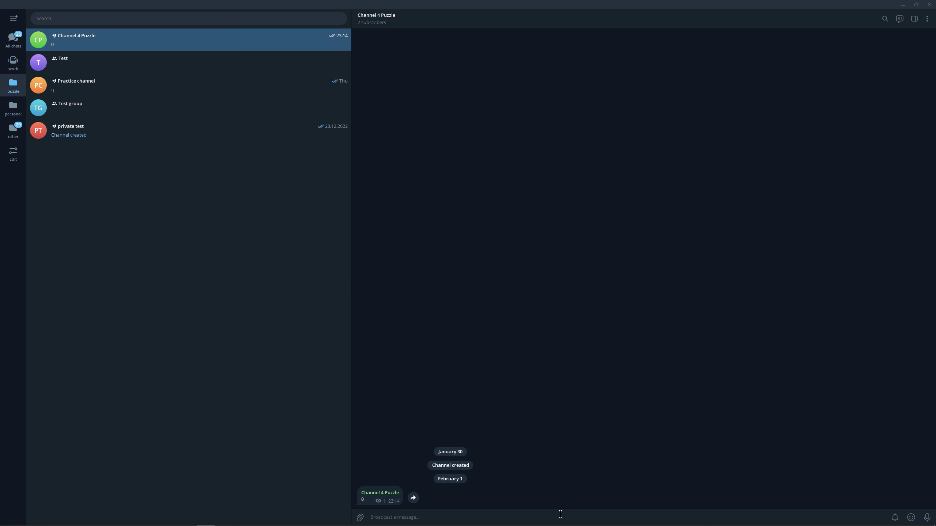
{"action": "right_click", "coordinate": [389, 501]}
{"action": "left_click", "coordinate": [409, 480]}
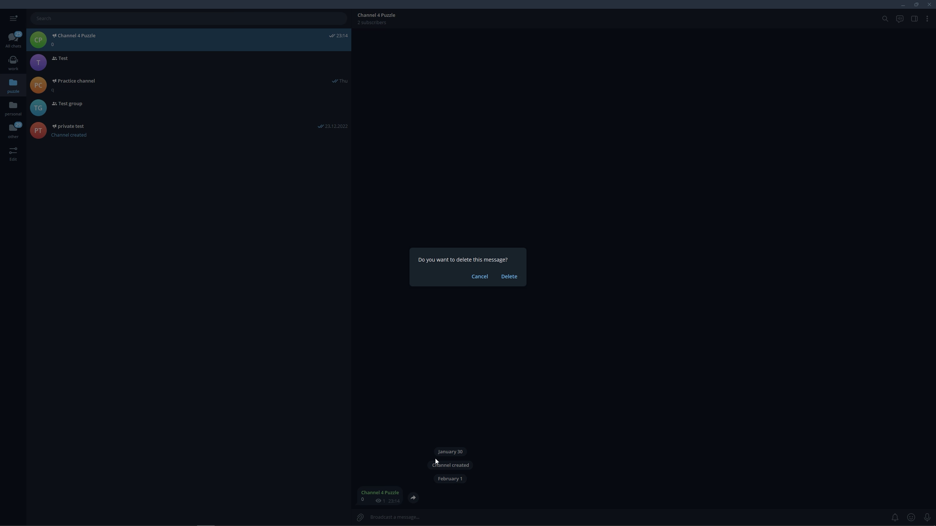
{"action": "left_click", "coordinate": [514, 279]}
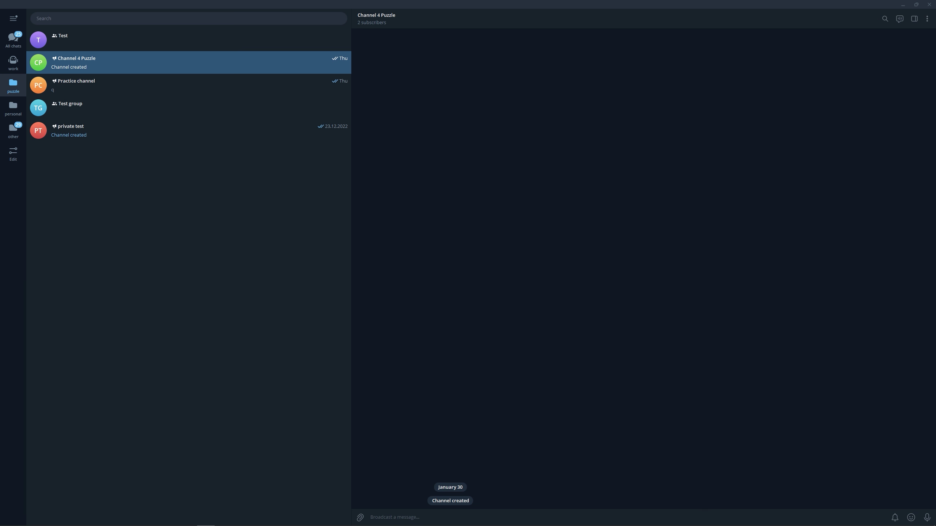
Switch to the PuzzleBot site in the browser and add Channel 4 Puzzle as a resource of SimplePuzzleBot.
{"action": "key", "text": "alt+Tab"}
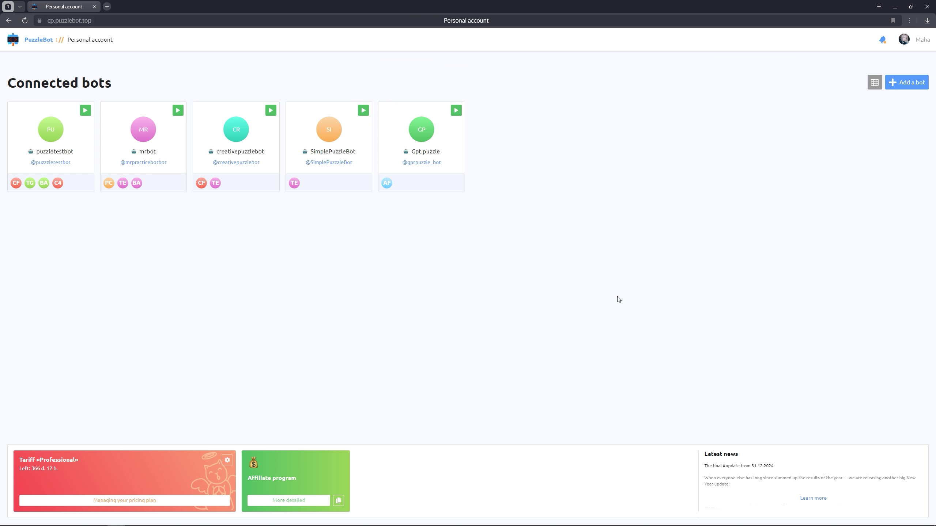
{"action": "left_click", "coordinate": [344, 170]}
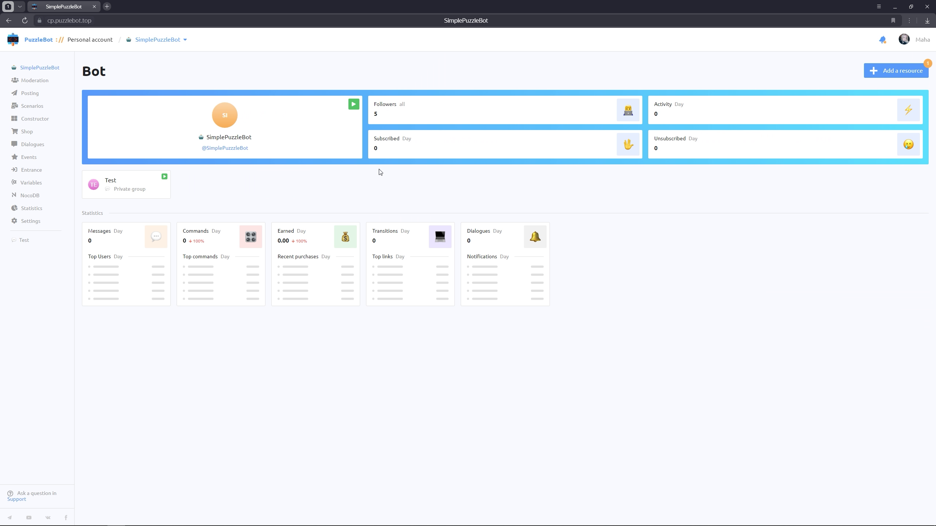
{"action": "left_click", "coordinate": [876, 70]}
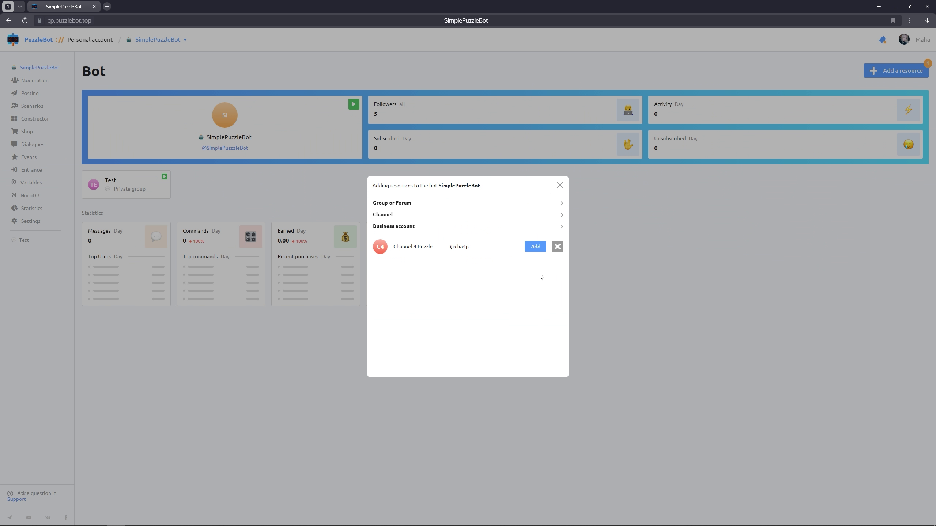
{"action": "left_click", "coordinate": [534, 247]}
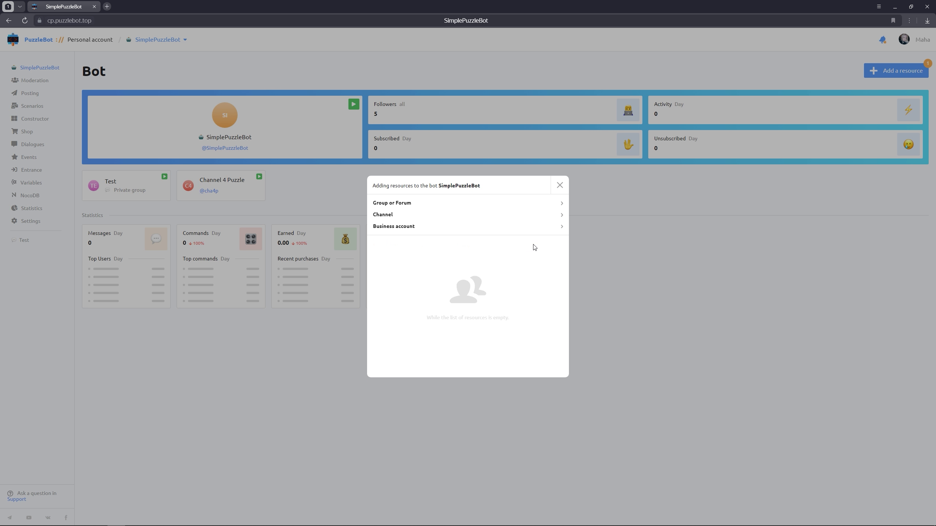
{"action": "left_click", "coordinate": [559, 186]}
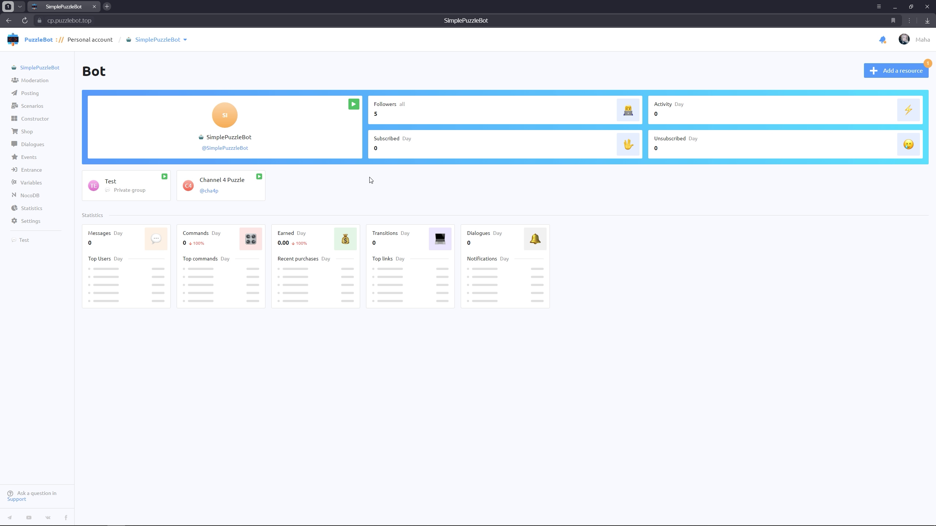
Create a group named "Subs" in SimplePuzzleBot's Constructor and open it.
{"action": "left_click", "coordinate": [51, 120]}
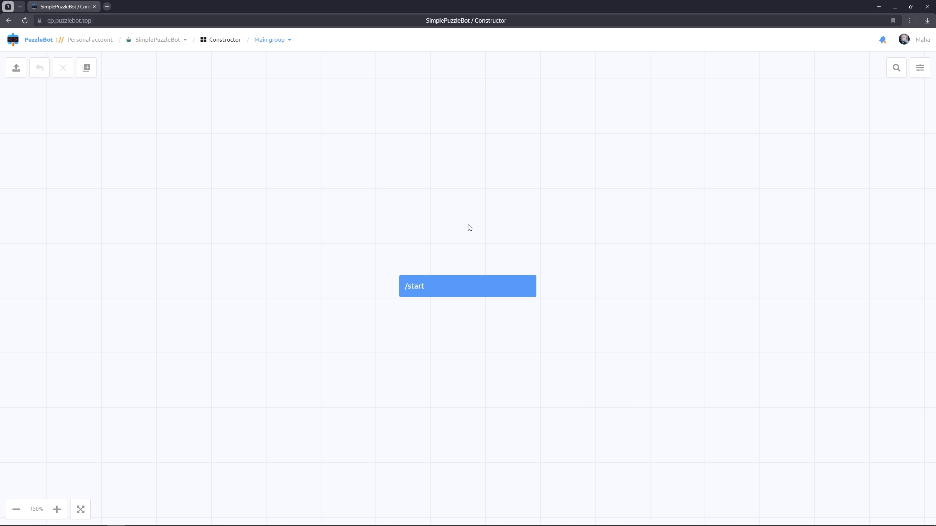
{"action": "left_click", "coordinate": [288, 40]}
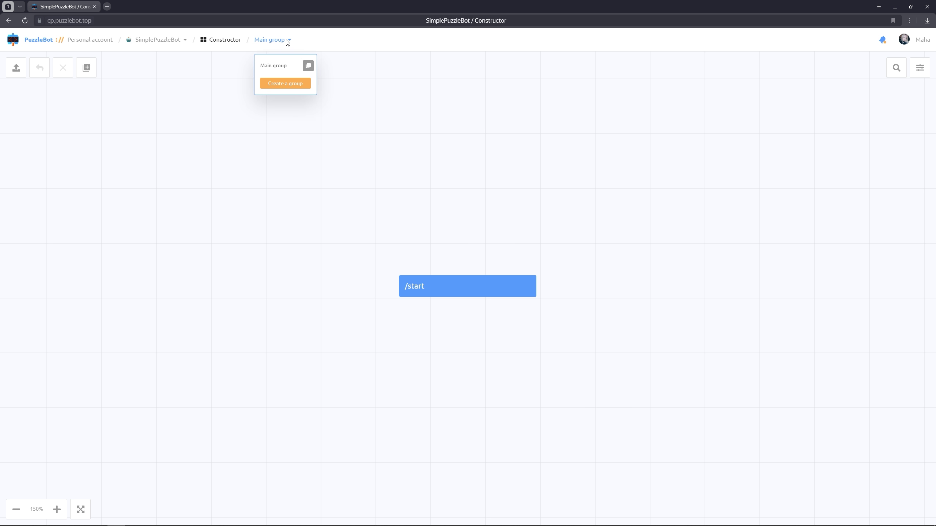
{"action": "left_click", "coordinate": [286, 84]}
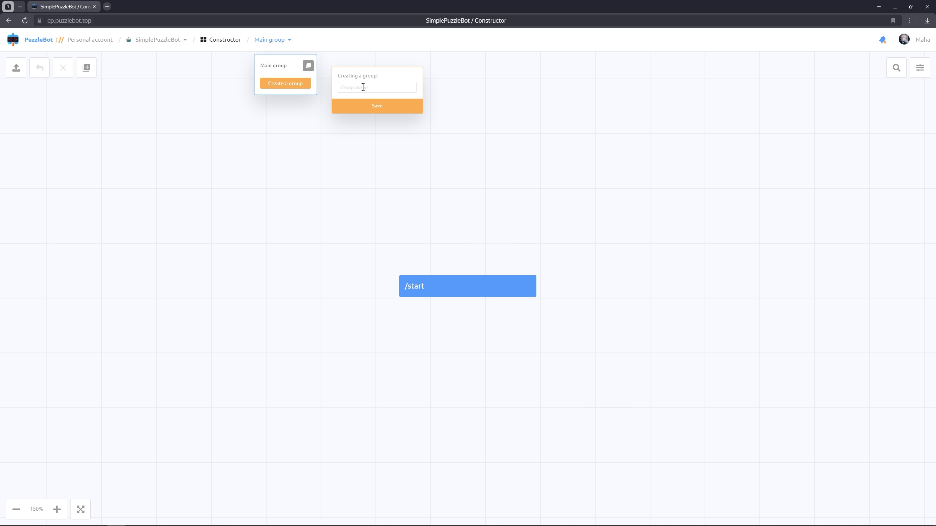
{"action": "type", "text": "Subs"}
{"action": "left_click", "coordinate": [364, 107]}
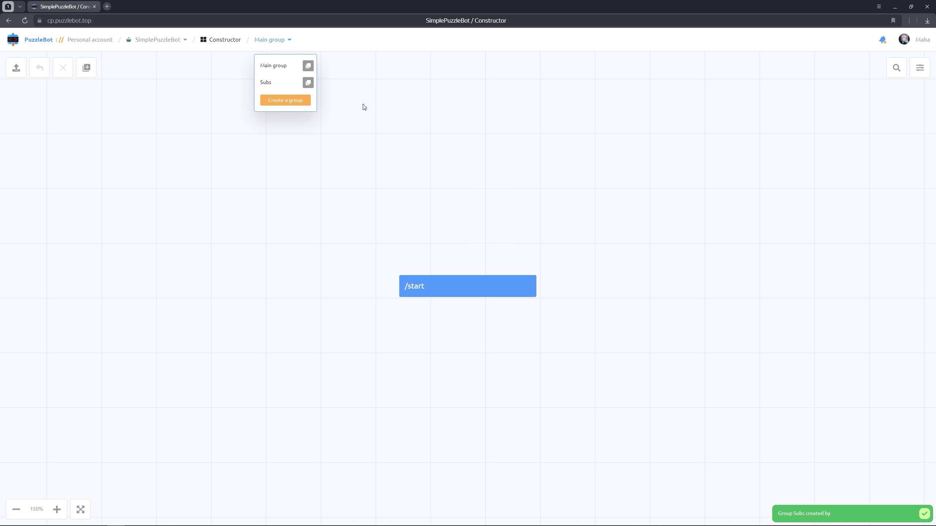
{"action": "left_click", "coordinate": [269, 82]}
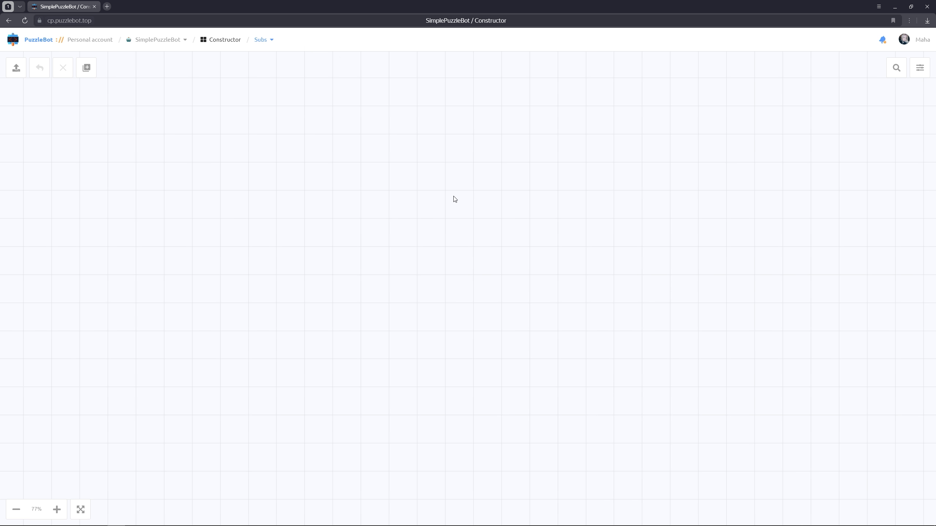
Set the Subs group's resource subscription check to Channel 4 Puzzle and save the group settings.
{"action": "left_click", "coordinate": [920, 71]}
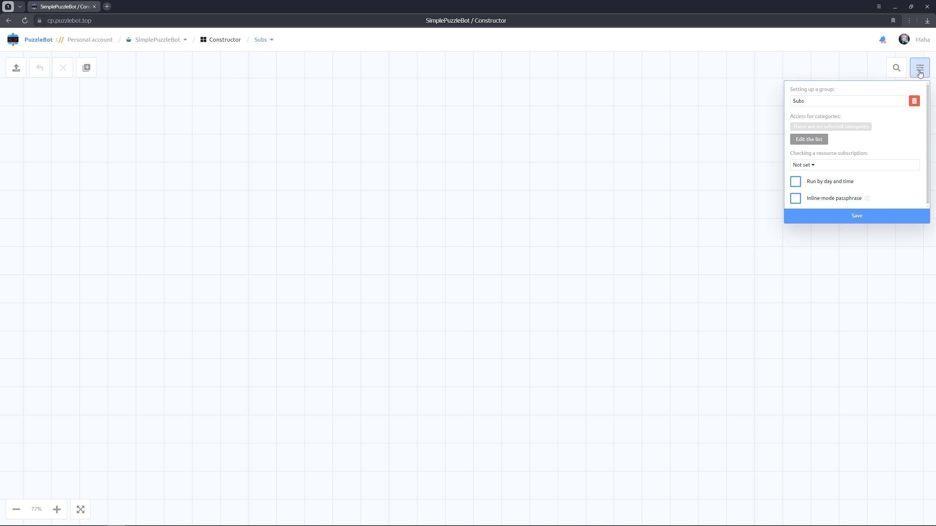
{"action": "left_click", "coordinate": [814, 166]}
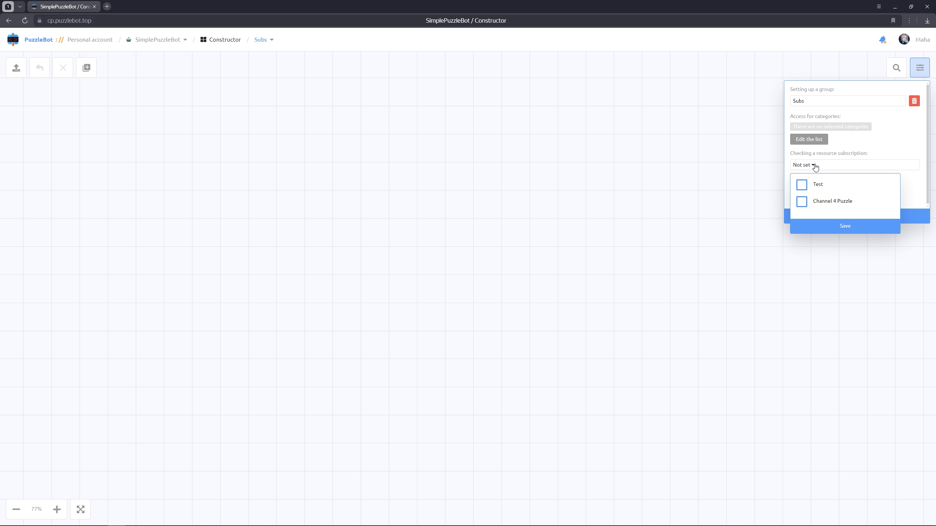
{"action": "left_click", "coordinate": [801, 203]}
{"action": "left_click", "coordinate": [805, 228]}
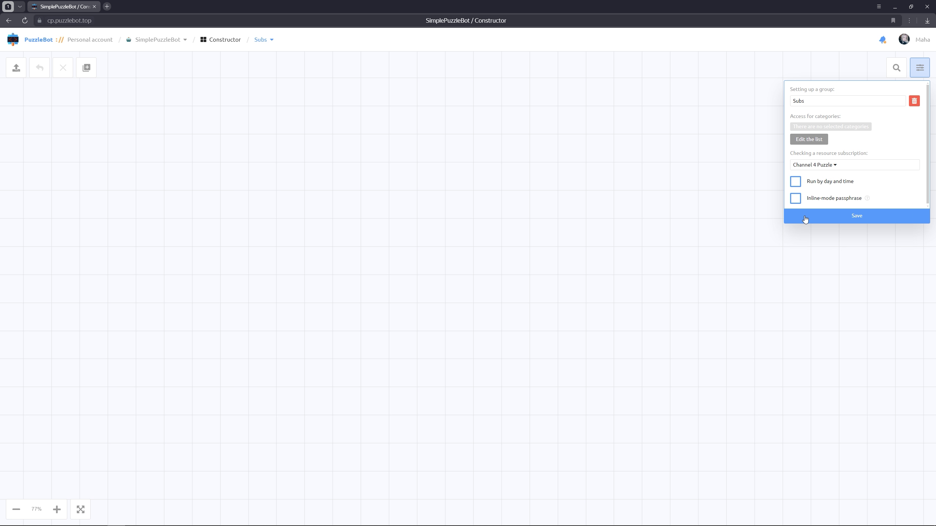
{"action": "left_click", "coordinate": [806, 219]}
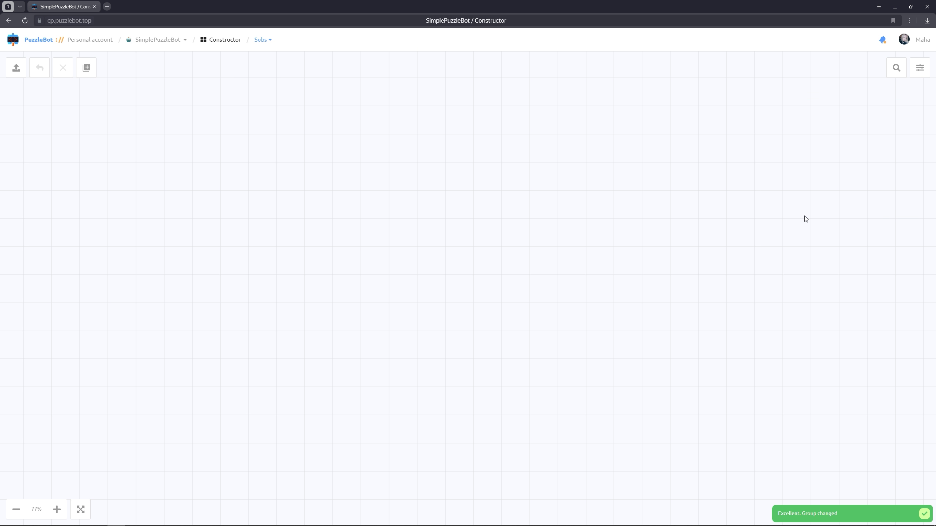
Create a mini-app in the Subs group and name it "Special mini-app".
{"action": "left_click", "coordinate": [88, 72]}
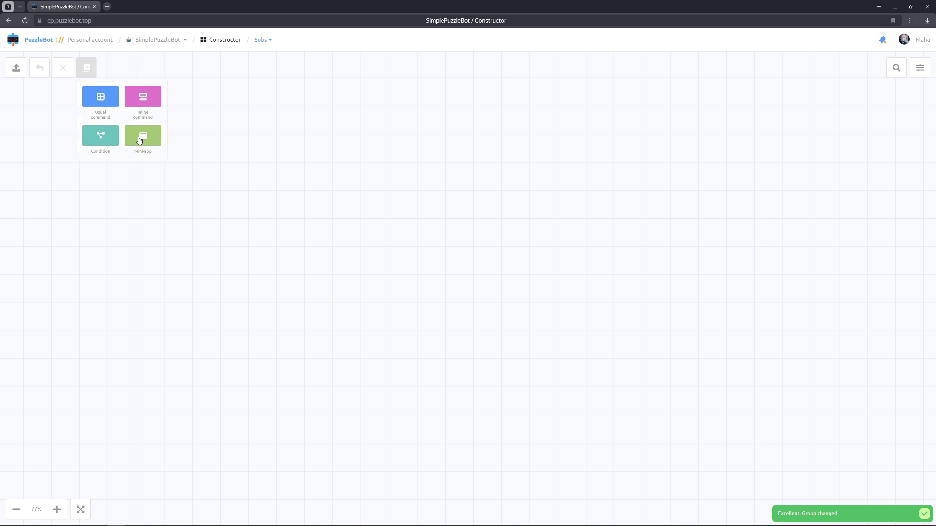
{"action": "left_click", "coordinate": [139, 140]}
{"action": "type", "text": "S"}
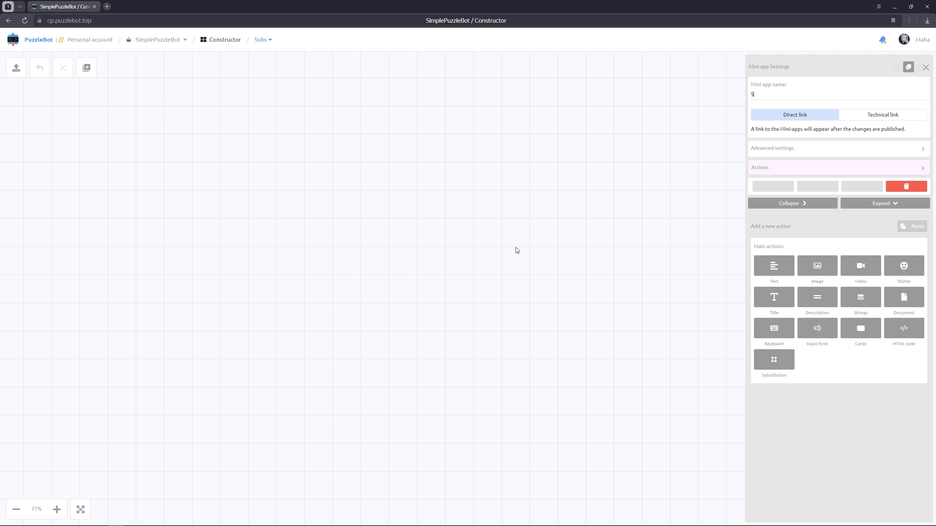
{"action": "type", "text": "pecial mini-app"}
Add a Title action with the text "Welcome!" to the special mini-app.
{"action": "left_click", "coordinate": [774, 297]}
{"action": "left_click", "coordinate": [770, 276]}
{"action": "type", "text": "Welc"}
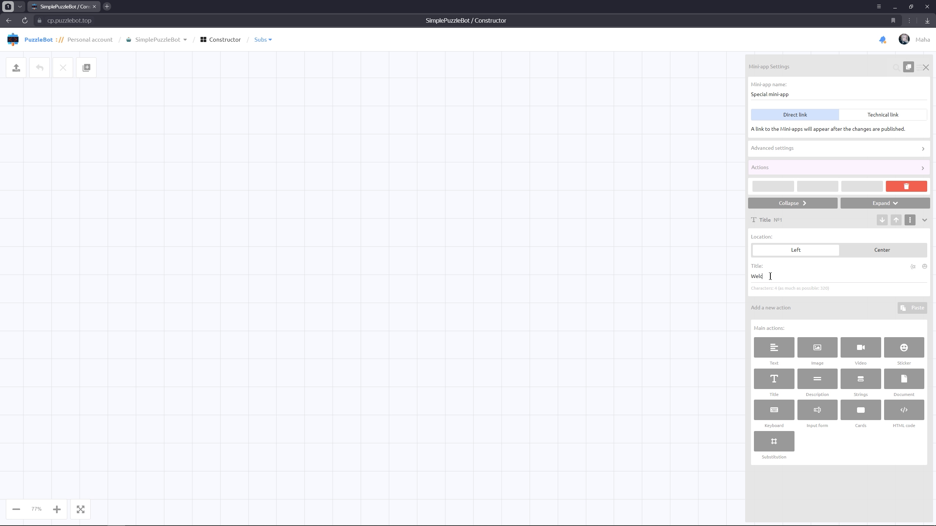
{"action": "type", "text": "ome!"}
Add a Description action with the text "This is a special mini-app that is only available to subscribers of our channel".
{"action": "left_click", "coordinate": [812, 385]}
{"action": "left_click", "coordinate": [806, 365]}
{"action": "type", "text": "This is "}
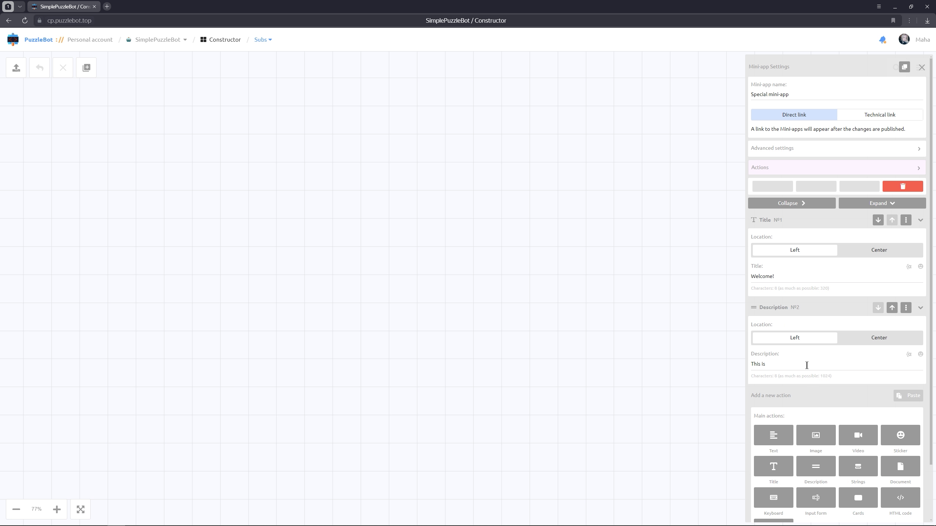
{"action": "type", "text": "a special mini-app that is only available to subscribers of our channe"}
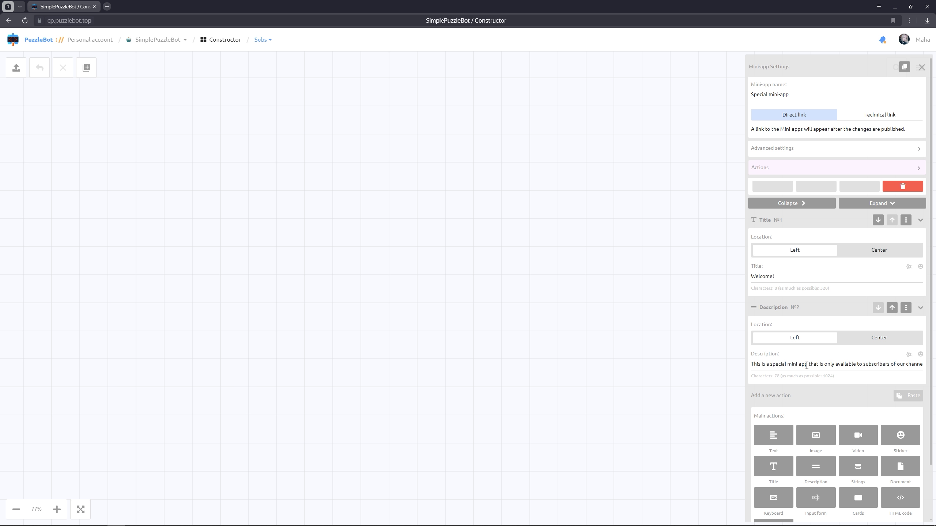
{"action": "type", "text": "l"}
Add a Keyboard action to the special mini-app and save its first button as "Paid subscription".
{"action": "scroll", "coordinate": [807, 364], "scroll_direction": "down", "scroll_amount": 2}
{"action": "left_click", "coordinate": [781, 437]}
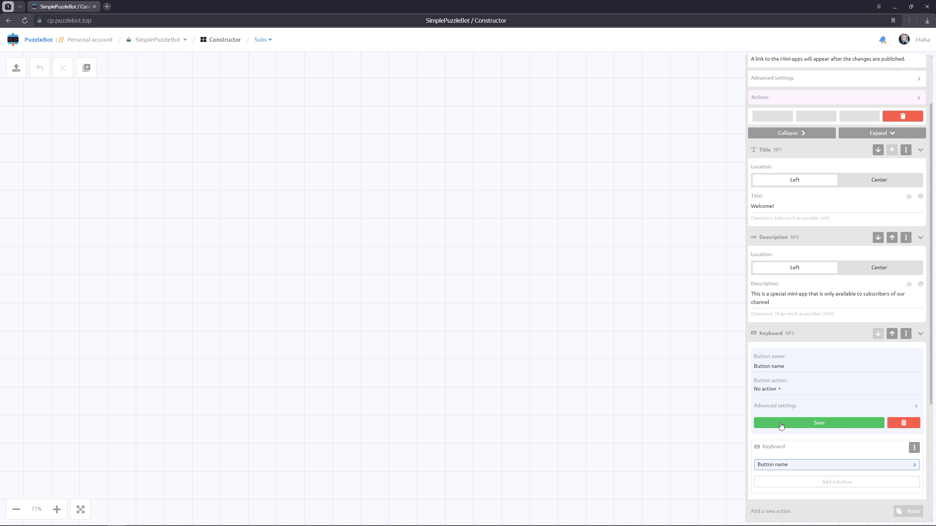
{"action": "triple_click", "coordinate": [793, 365]}
{"action": "key", "text": "BackSpace"}
{"action": "type", "text": "Paid subscription"}
{"action": "left_click", "coordinate": [793, 423]}
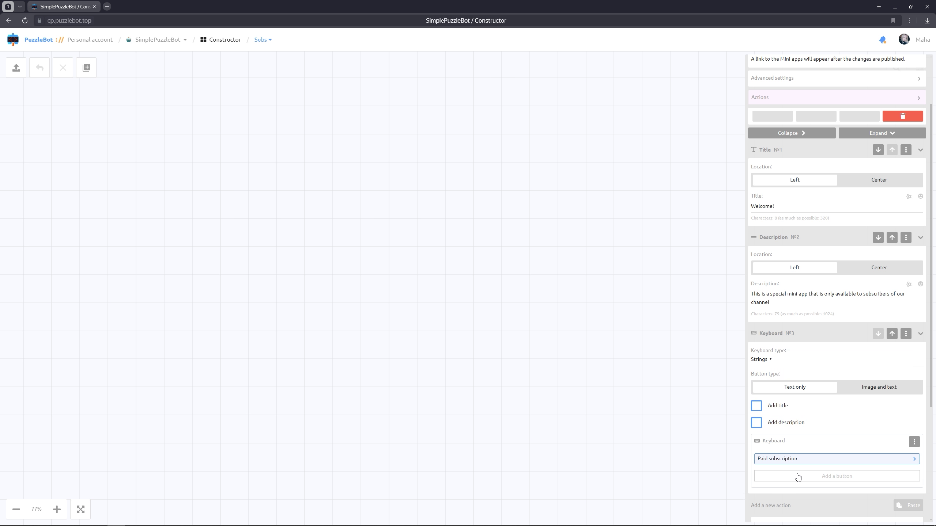
Add two more buttons named "Merch" and "News" to the special mini-app's keyboard.
{"action": "left_click", "coordinate": [798, 479]}
{"action": "key", "text": "ctrl+a"}
{"action": "type", "text": "Merch"}
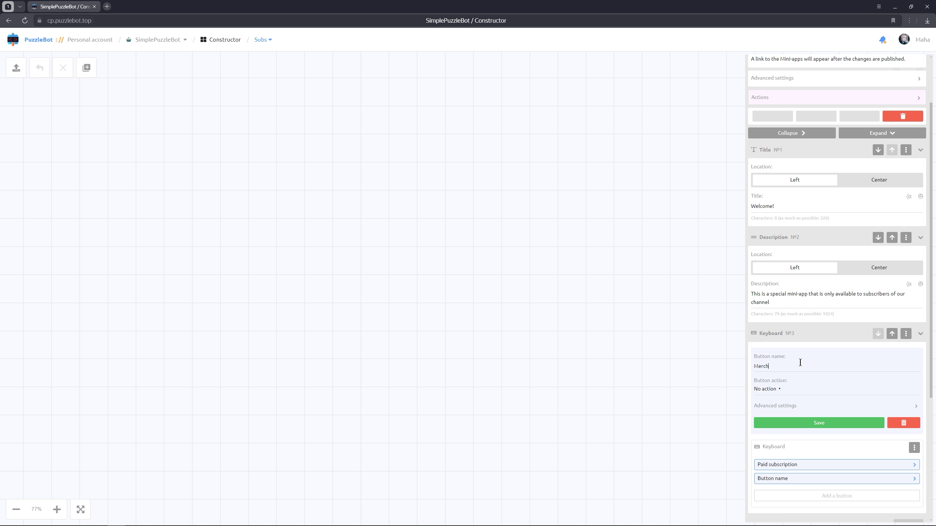
{"action": "left_click", "coordinate": [792, 423]}
{"action": "left_click", "coordinate": [792, 491]}
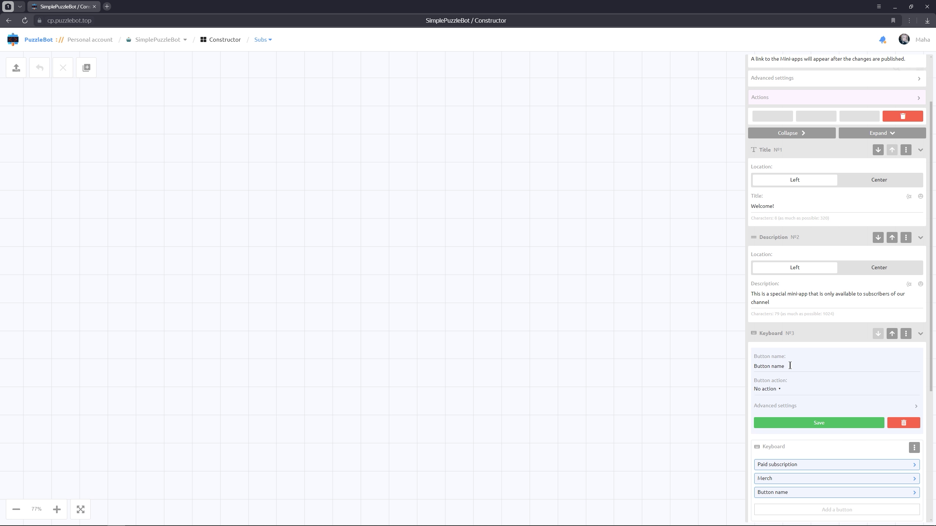
{"action": "key", "text": "ctrl+a"}
{"action": "type", "text": "News"}
{"action": "scroll", "coordinate": [800, 363], "scroll_direction": "down", "scroll_amount": 2}
{"action": "left_click", "coordinate": [799, 352]}
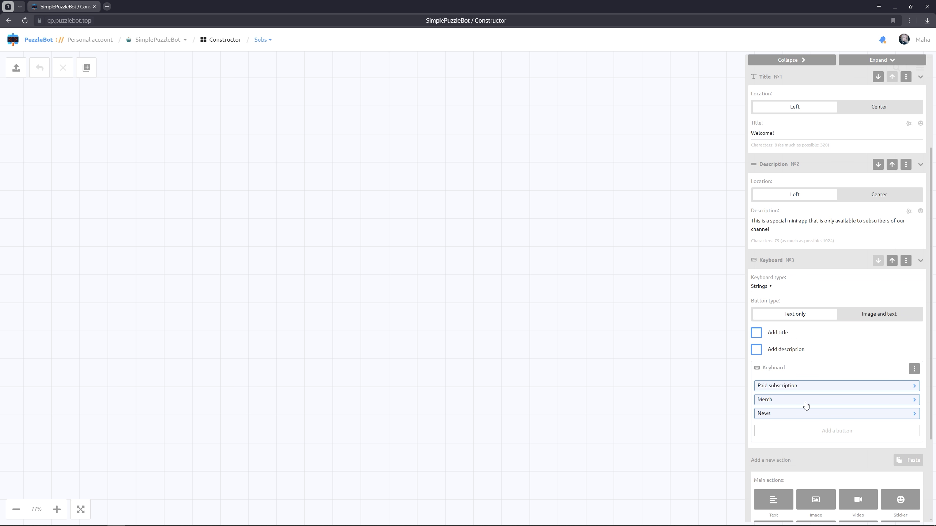
Add a fourth keyboard button named "Contact us" and save it.
{"action": "left_click", "coordinate": [808, 431]}
{"action": "key", "text": "ctrl+a"}
{"action": "type", "text": "Con"}
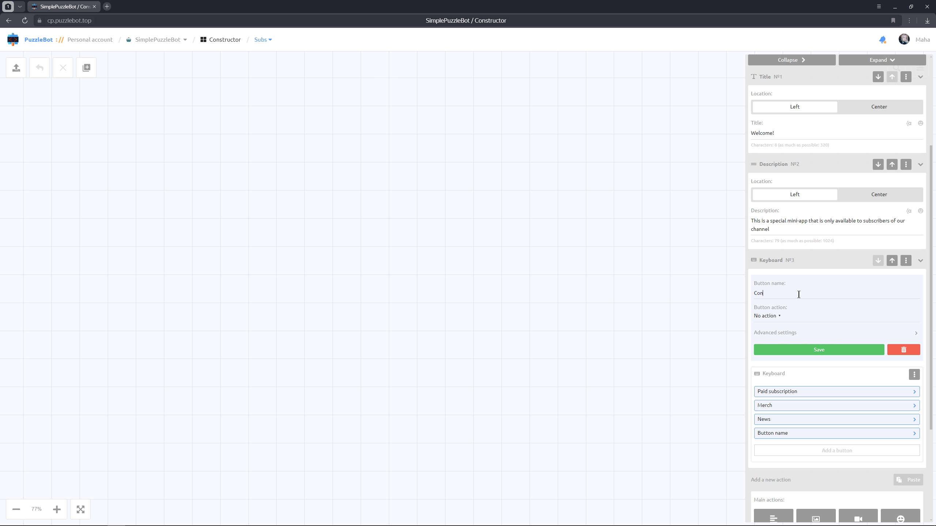
{"action": "type", "text": "tact us"}
{"action": "left_click", "coordinate": [799, 350]}
Add a fifth keyboard button named "P.C." and set the keyboard type to Inline.
{"action": "left_click", "coordinate": [808, 449]}
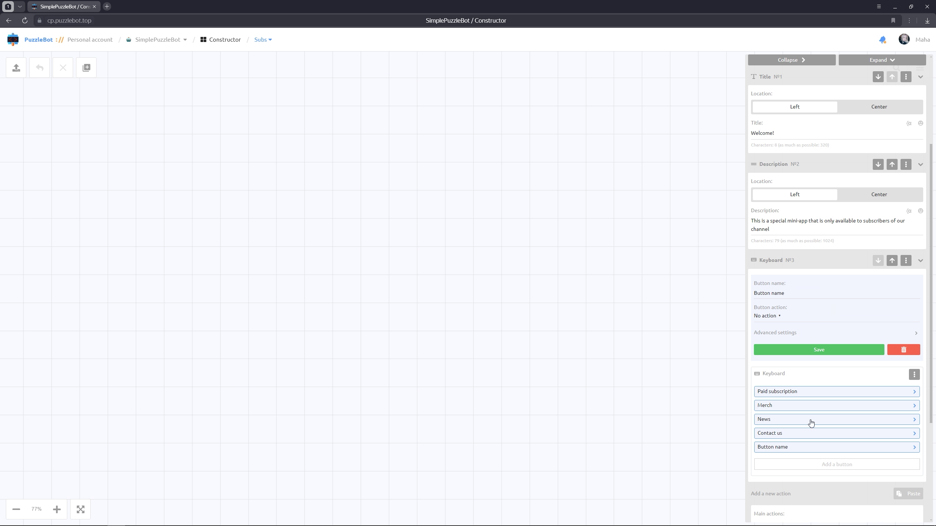
{"action": "left_click", "coordinate": [808, 294]}
{"action": "key", "text": "ctrl+a"}
{"action": "type", "text": "P.C."}
{"action": "left_click", "coordinate": [805, 350]}
{"action": "left_click", "coordinate": [769, 287]}
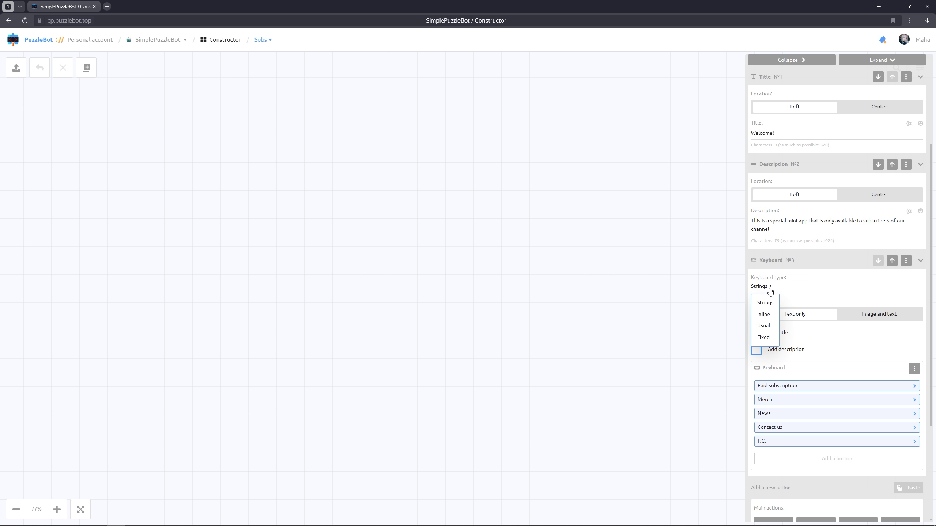
{"action": "left_click", "coordinate": [763, 314]}
Add a Sticker action below the keyboard and upload the file AnimatedSticker.tgs to it.
{"action": "scroll", "coordinate": [813, 359], "scroll_direction": "down", "scroll_amount": 3}
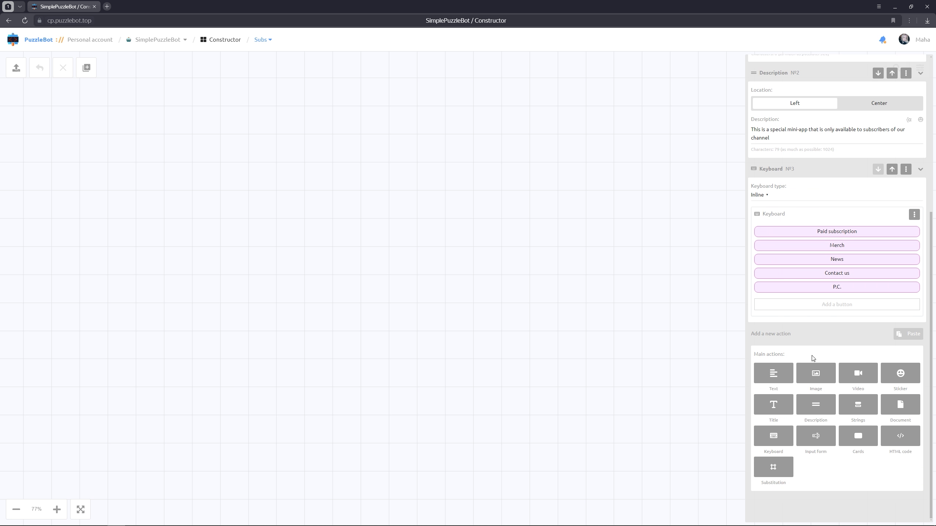
{"action": "left_click", "coordinate": [899, 378]}
{"action": "left_click", "coordinate": [918, 380]}
{"action": "left_click", "coordinate": [246, 59]}
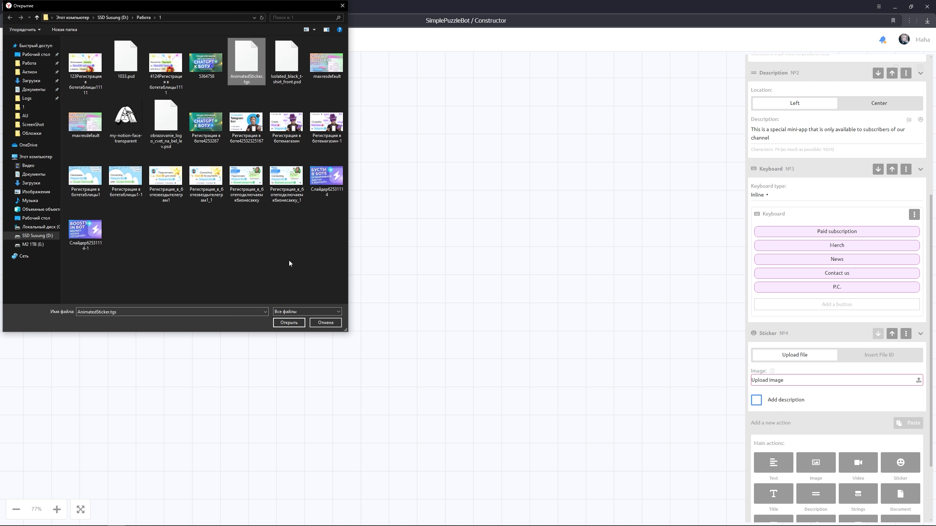
{"action": "left_click", "coordinate": [288, 322]}
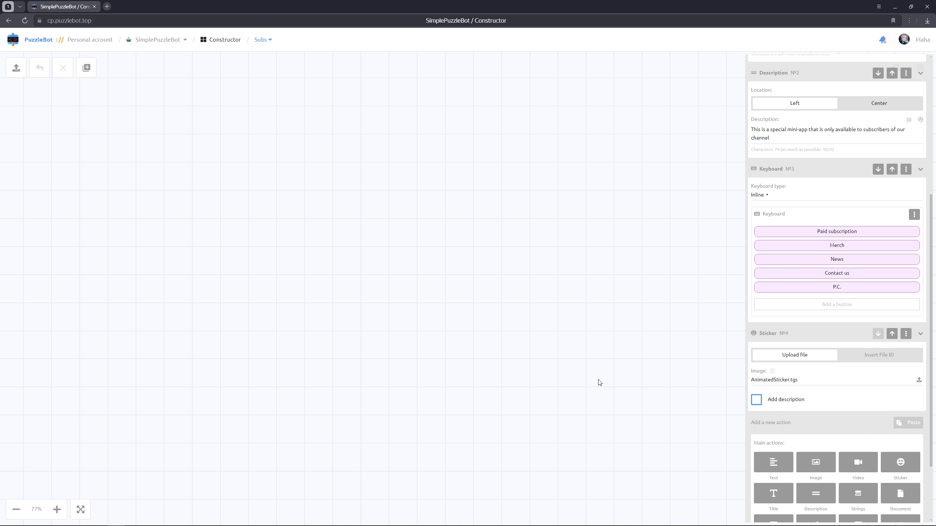
Close the special mini-app's settings and publish all changes in the Subs group.
{"action": "left_click", "coordinate": [694, 376]}
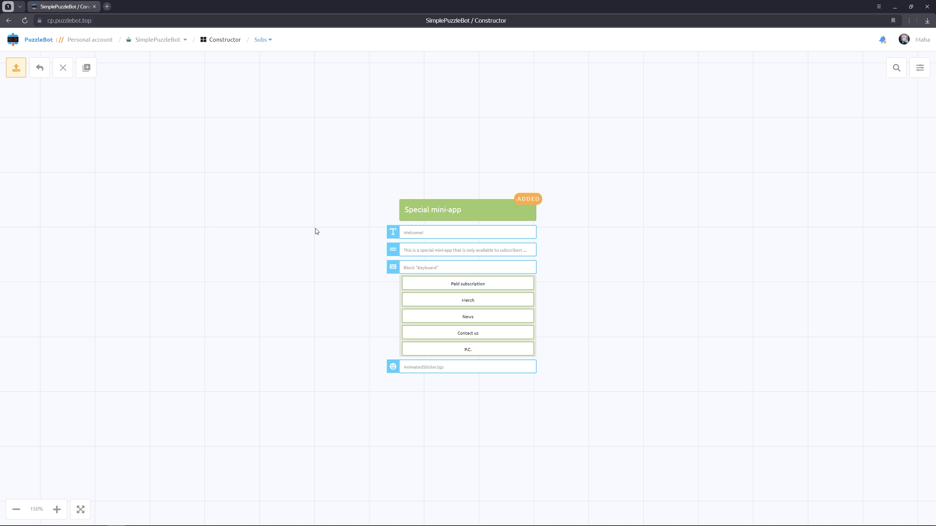
{"action": "left_click", "coordinate": [13, 72]}
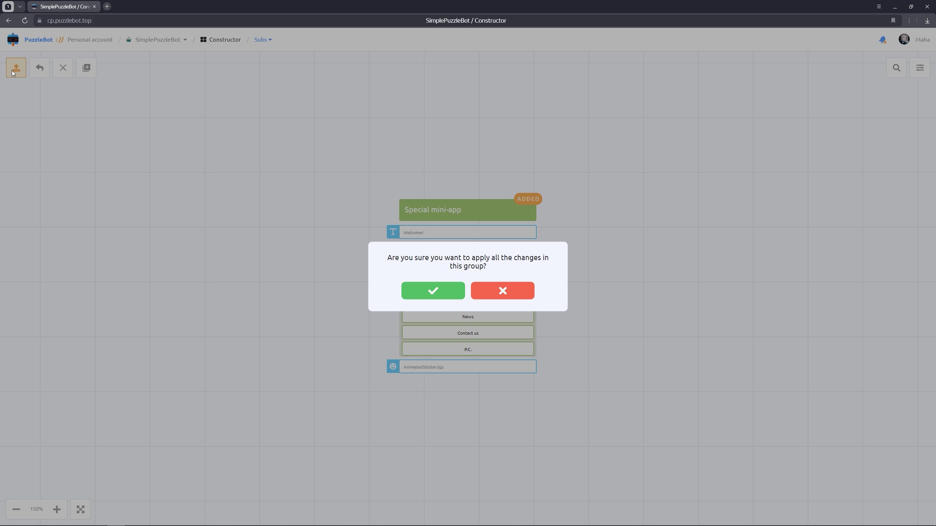
{"action": "left_click", "coordinate": [431, 293]}
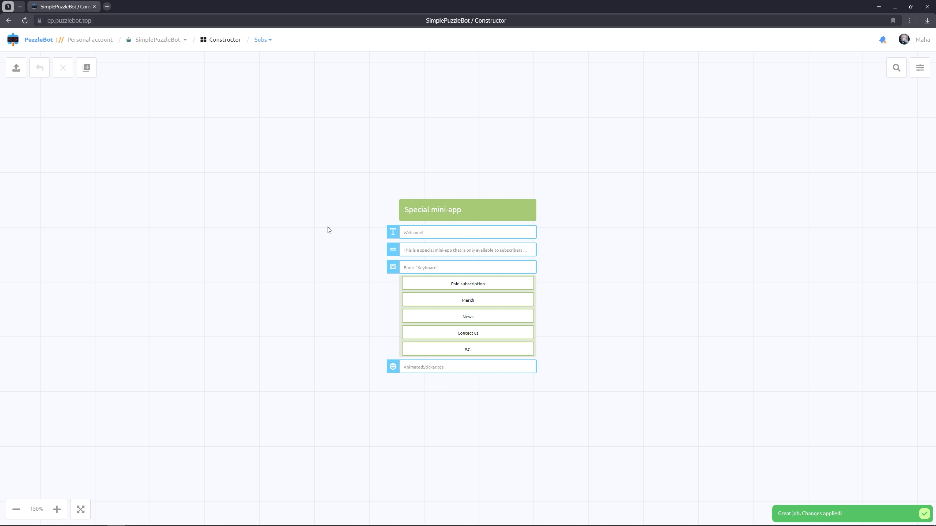
Switch to the Main group and create a mini-app there named "Main mini-app".
{"action": "left_click", "coordinate": [263, 40]}
{"action": "left_click", "coordinate": [263, 67]}
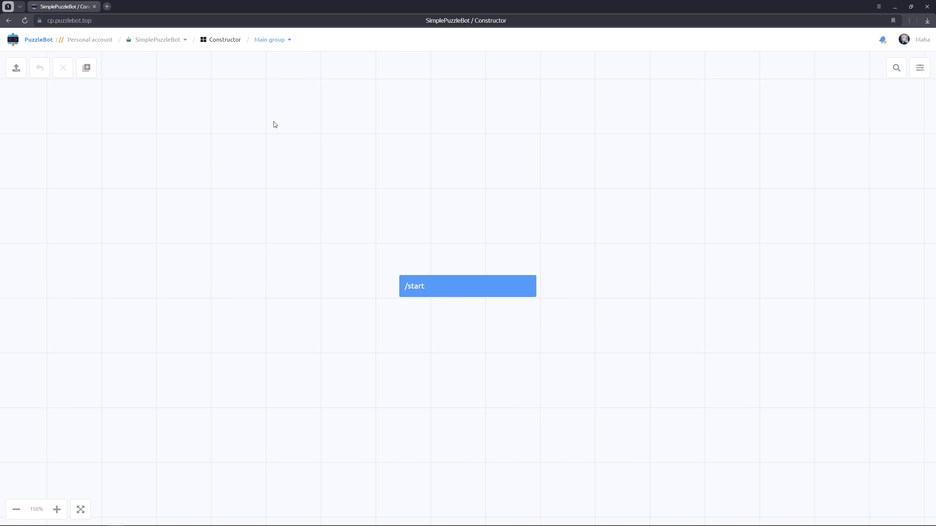
{"action": "left_click", "coordinate": [89, 71]}
{"action": "left_click", "coordinate": [136, 138]}
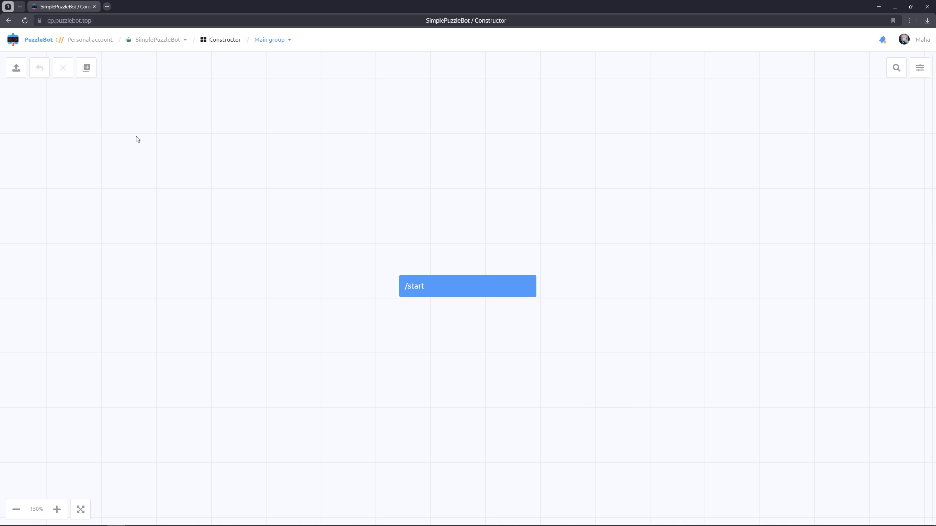
{"action": "type", "text": "M"}
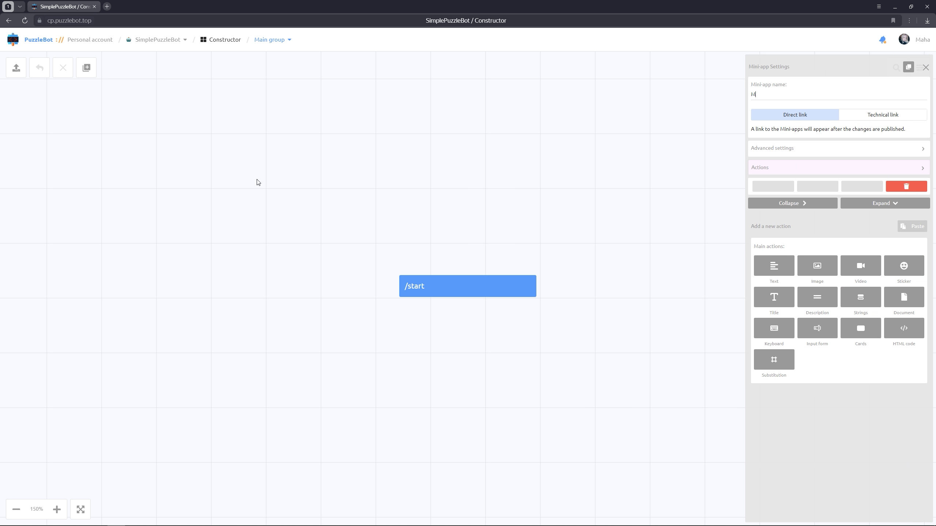
{"action": "type", "text": "ain mini-app"}
Add a Text action reading "Welcome to the main mini-app. In order to go to the special mini-app, you need to subscribe to our channel".
{"action": "left_click", "coordinate": [774, 272]}
{"action": "left_click", "coordinate": [776, 249]}
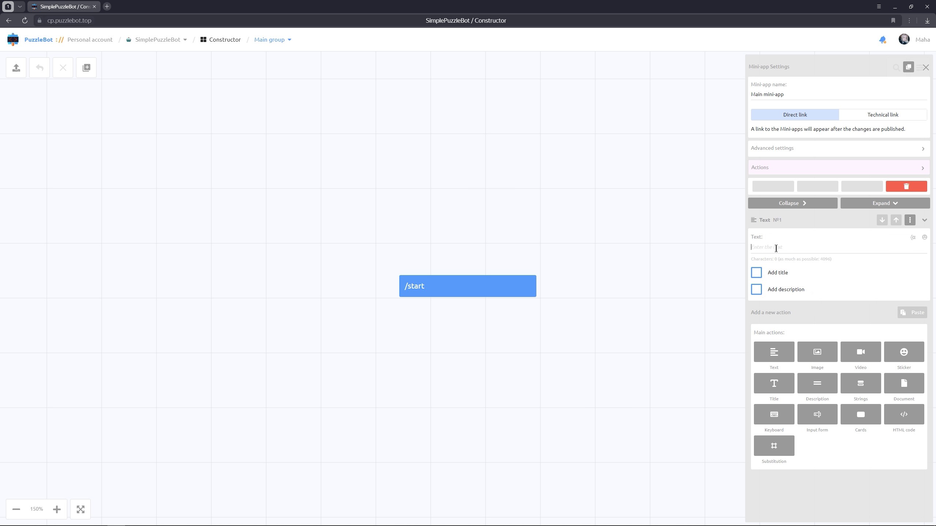
{"action": "type", "text": "Welcome to the main mini-app. In order to go to the special"}
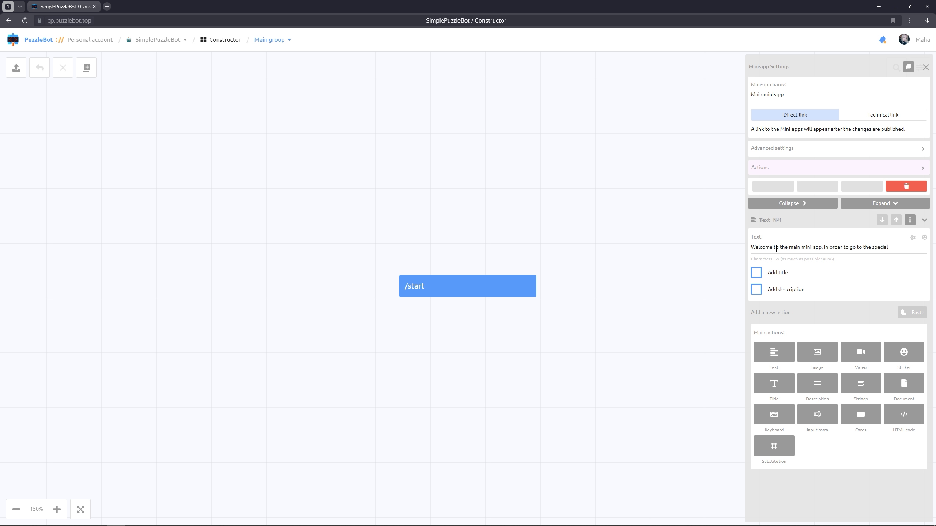
{"action": "type", "text": " mini-app  you need"}
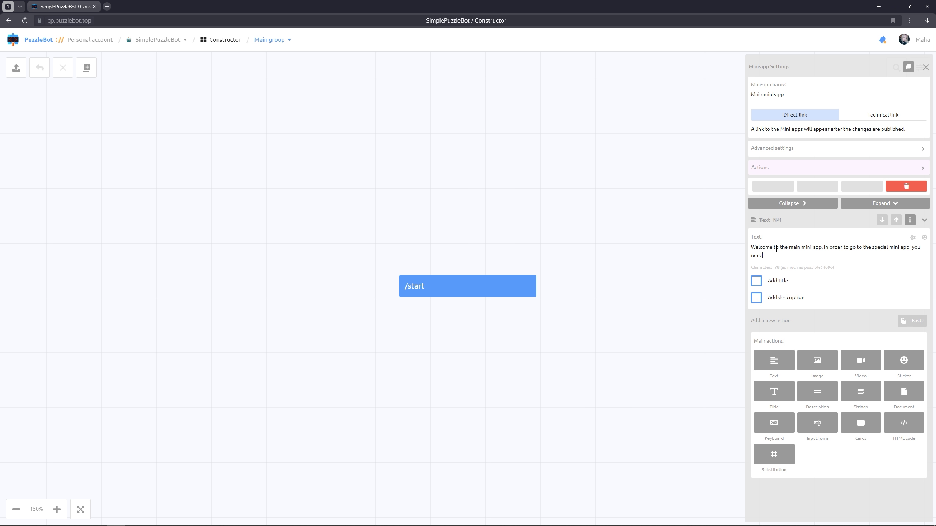
{"action": "type", "text": " to subscribe to our channel"}
Give the Text action a title reading "Hello, USERNAME!", using the USERNAME variable for the name.
{"action": "left_click", "coordinate": [756, 281]}
{"action": "left_click", "coordinate": [771, 304]}
{"action": "type", "text": "Hel"}
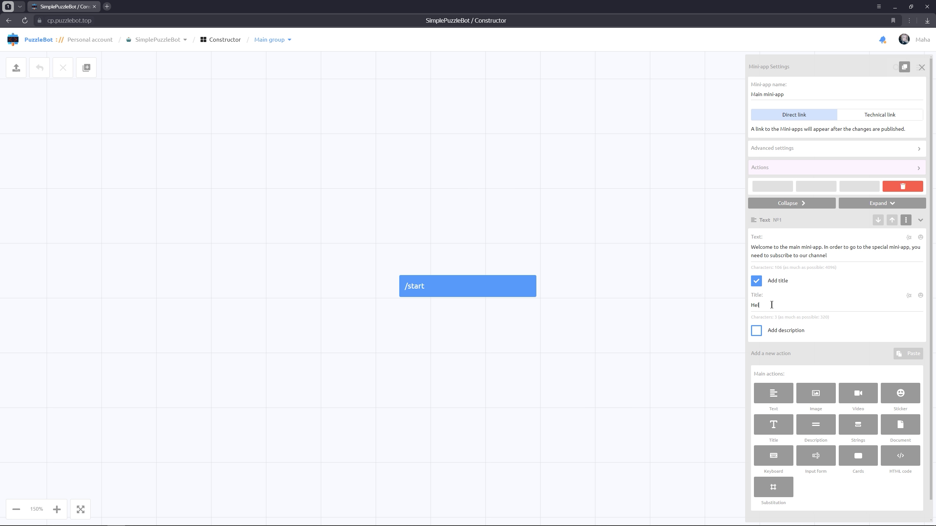
{"action": "type", "text": "lo,"}
{"action": "left_click", "coordinate": [908, 295]}
{"action": "type", "text": "username"}
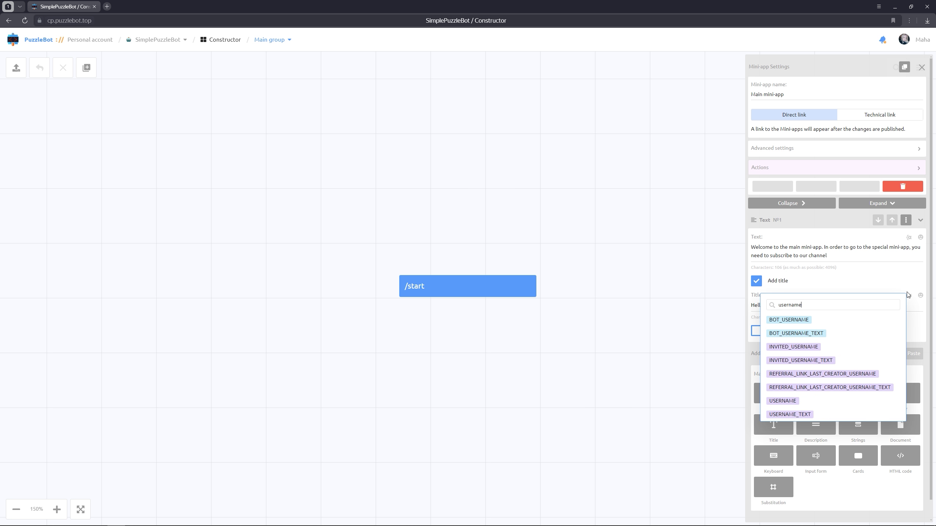
{"action": "left_click", "coordinate": [793, 400]}
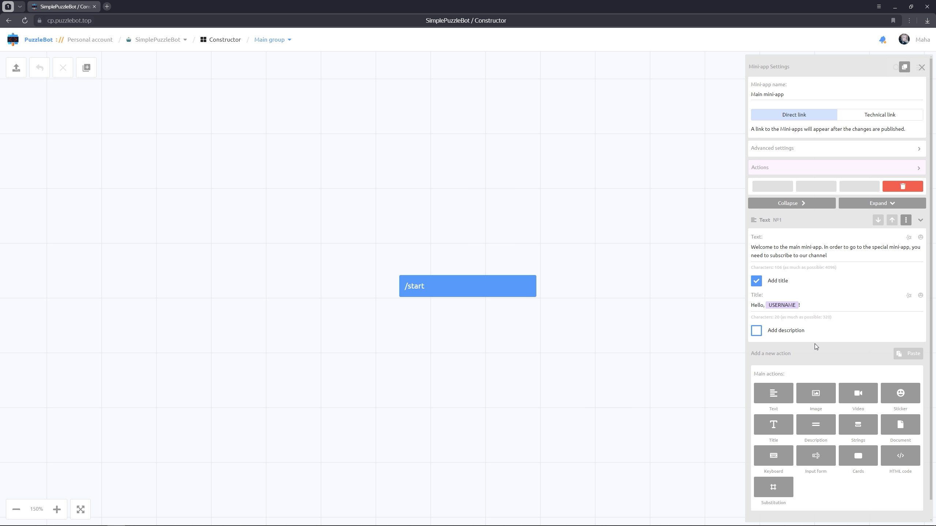
Add a Keyboard action to the main mini-app and name its button "Subscribe 🔔".
{"action": "left_click", "coordinate": [766, 462]}
{"action": "left_click", "coordinate": [794, 386]}
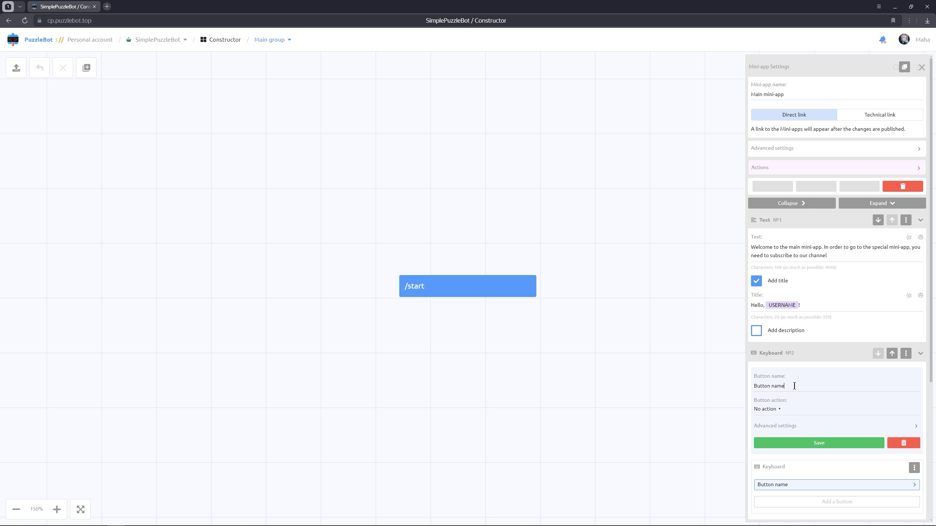
{"action": "key", "text": "ctrl+a"}
{"action": "type", "text": "Subscribe 🔔"}
Set the Subscribe button's action to Link (Mini-app) with the channel's Telegram invite link and save the button.
{"action": "left_click", "coordinate": [777, 409]}
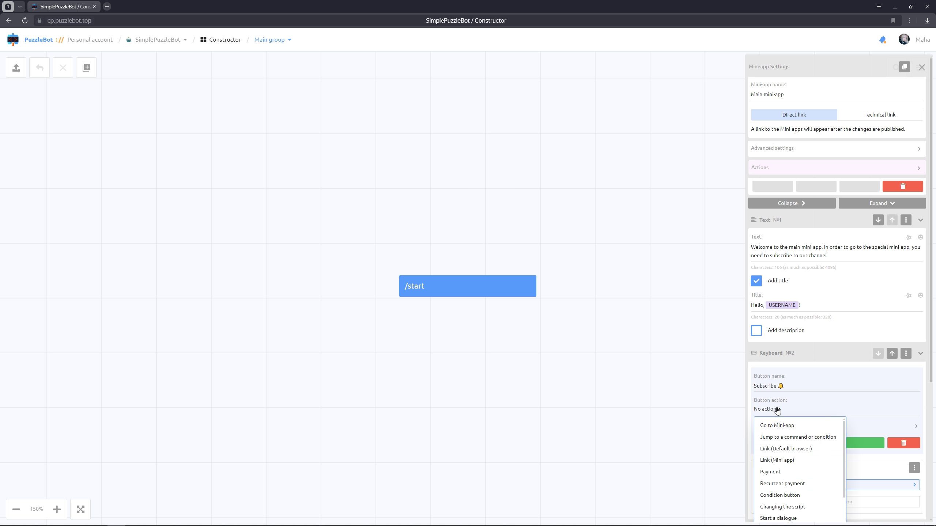
{"action": "left_click", "coordinate": [778, 459]}
{"action": "scroll", "coordinate": [778, 456], "scroll_direction": "down", "scroll_amount": 2}
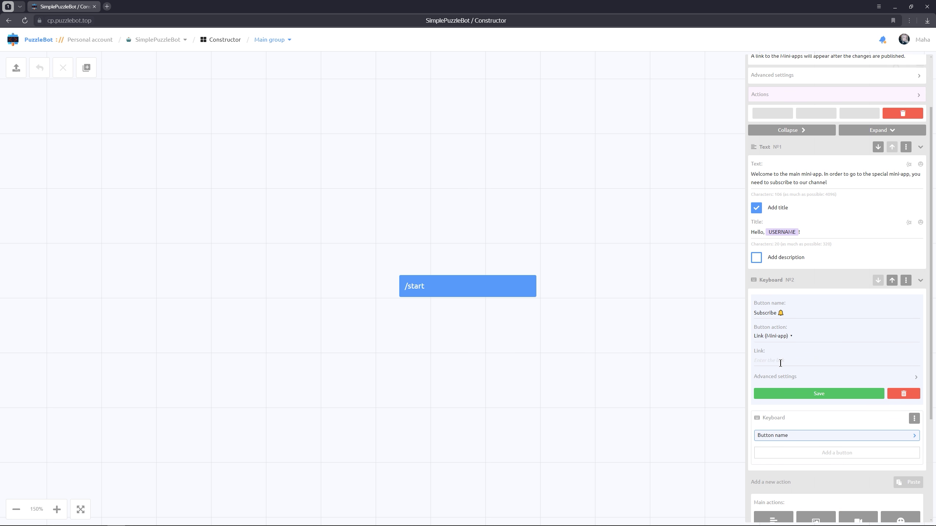
{"action": "type", "text": "https://t.me/+N237Oc9ePoM1NzQy"}
{"action": "left_click", "coordinate": [791, 394]}
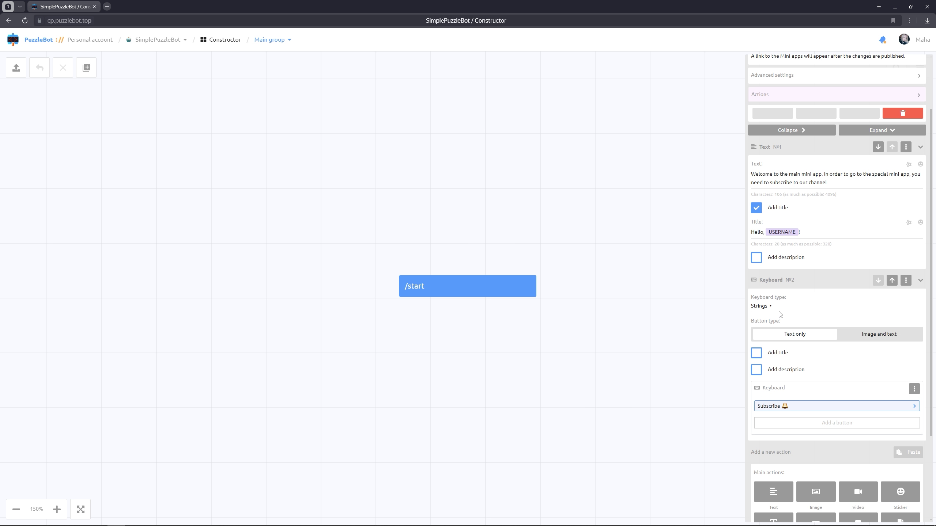
Add a second Keyboard action and name its button "Go to special mini-app".
{"action": "scroll", "coordinate": [780, 314], "scroll_direction": "down", "scroll_amount": 3}
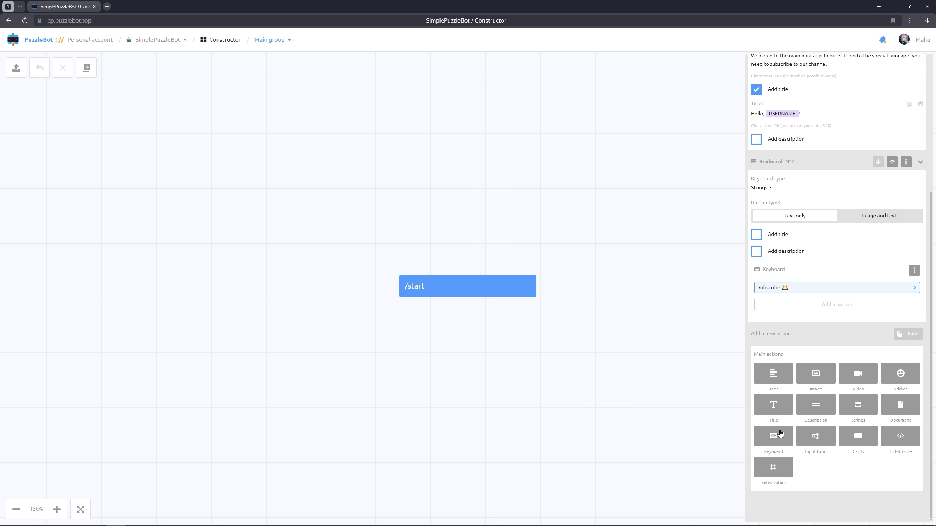
{"action": "left_click", "coordinate": [780, 433]}
{"action": "scroll", "coordinate": [789, 388], "scroll_direction": "down", "scroll_amount": 2}
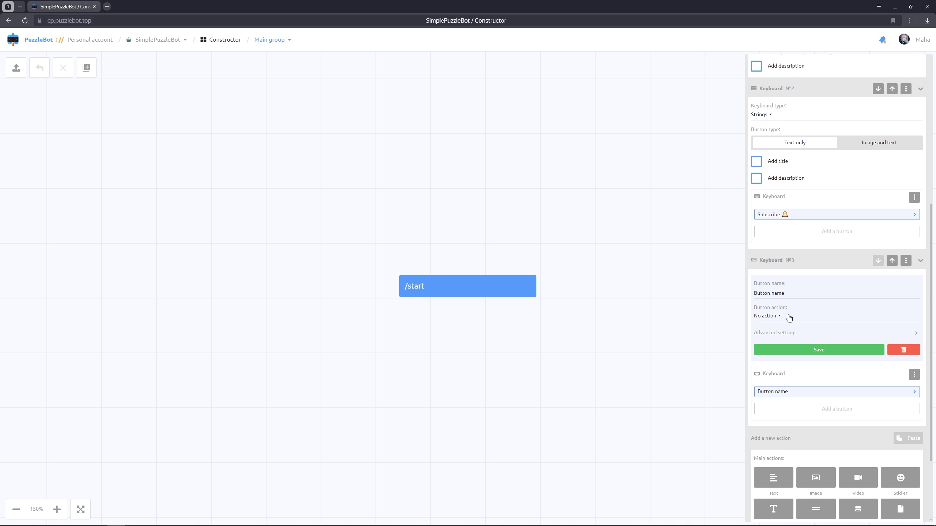
{"action": "triple_click", "coordinate": [786, 294]}
{"action": "type", "text": "Go to special nib"}
{"action": "type", "text": "i-app"}
Set the second keyboard button's action to Go to Mini-app with "Special mini-app" as its target.
{"action": "left_click", "coordinate": [774, 315]}
{"action": "left_click", "coordinate": [775, 332]}
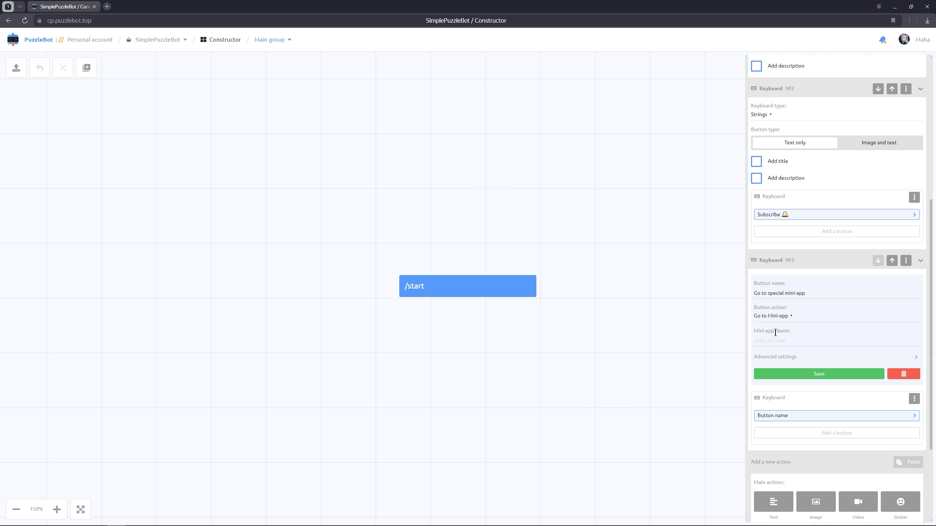
{"action": "left_click", "coordinate": [776, 342]}
{"action": "left_click", "coordinate": [776, 356]}
Enable a popup without a button reading "Subscribe to channel first!" for the special mini-app button and save it.
{"action": "left_click", "coordinate": [777, 357]}
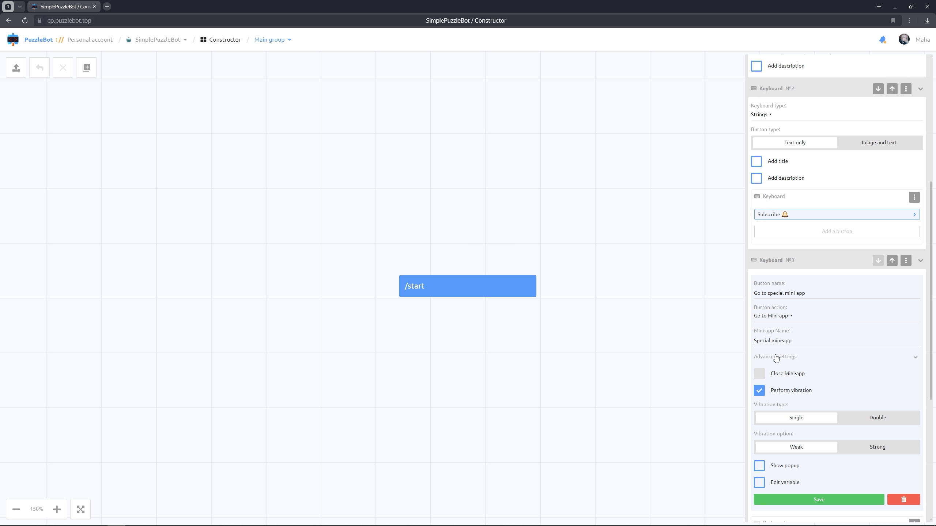
{"action": "scroll", "coordinate": [773, 359], "scroll_direction": "down", "scroll_amount": 3}
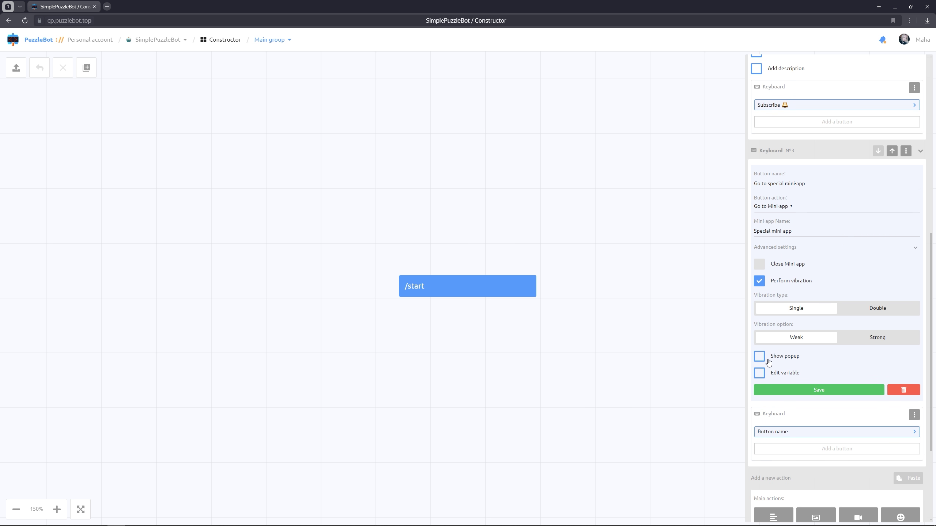
{"action": "left_click", "coordinate": [759, 358]}
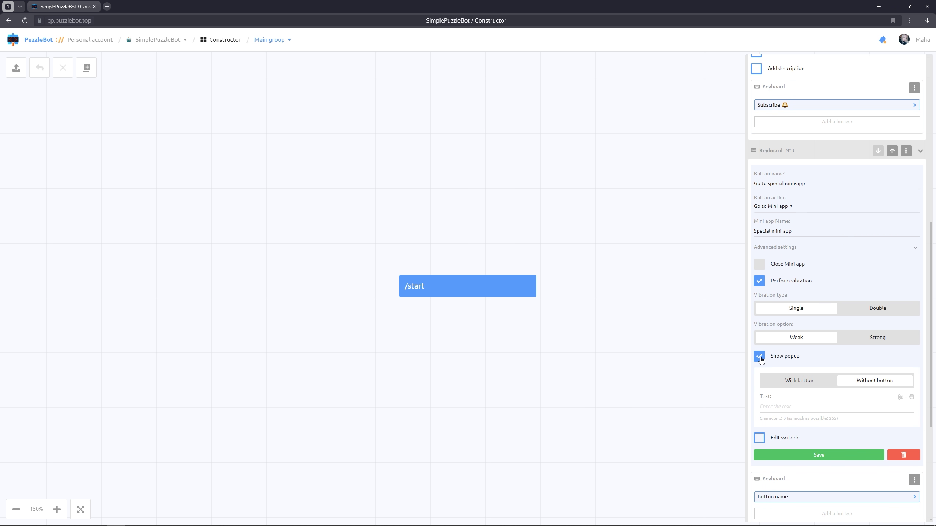
{"action": "type", "text": "Subscribe to channel first!"}
{"action": "left_click", "coordinate": [796, 456]}
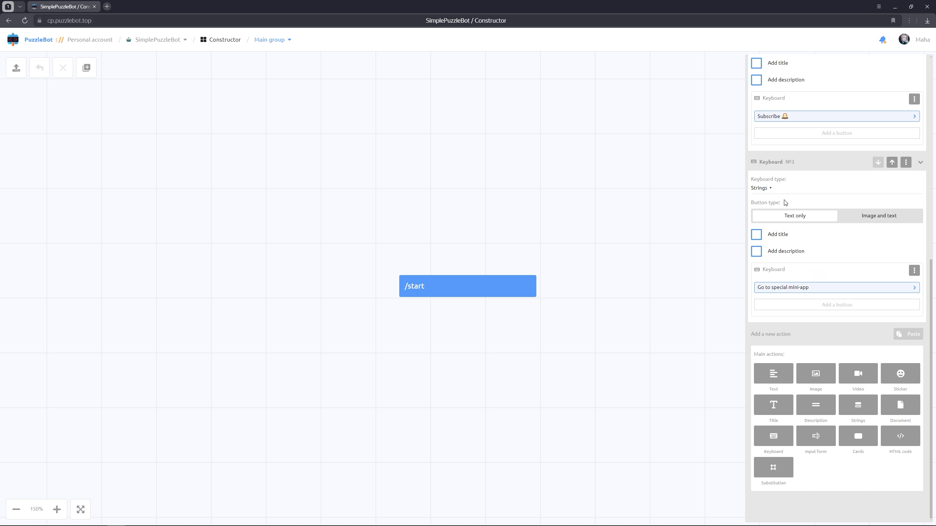
Add the title "If you're already subscribed, click the button below ⬇️" to the second keyboard and close the mini-app's settings.
{"action": "left_click", "coordinate": [756, 234]}
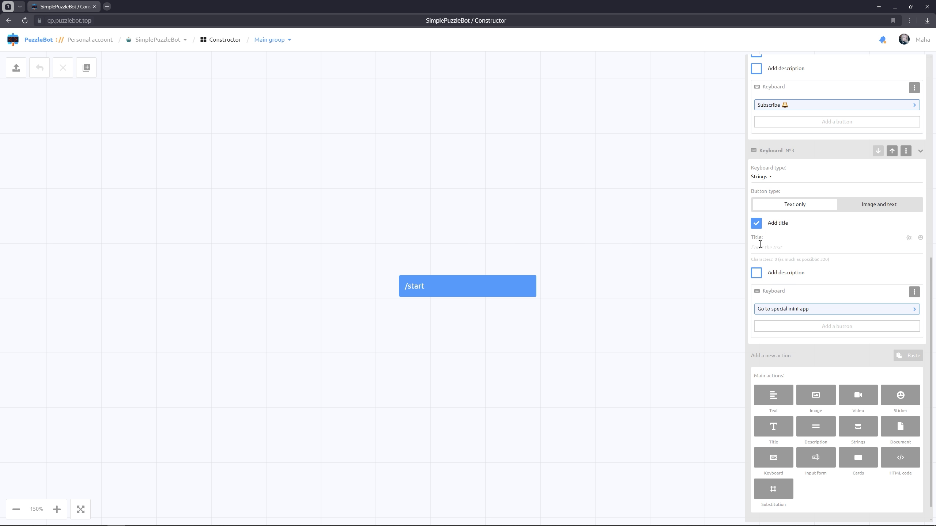
{"action": "left_click", "coordinate": [760, 250]}
{"action": "type", "text": "If you're already subscribed, click the button below ⬇️"}
{"action": "left_click", "coordinate": [674, 257]}
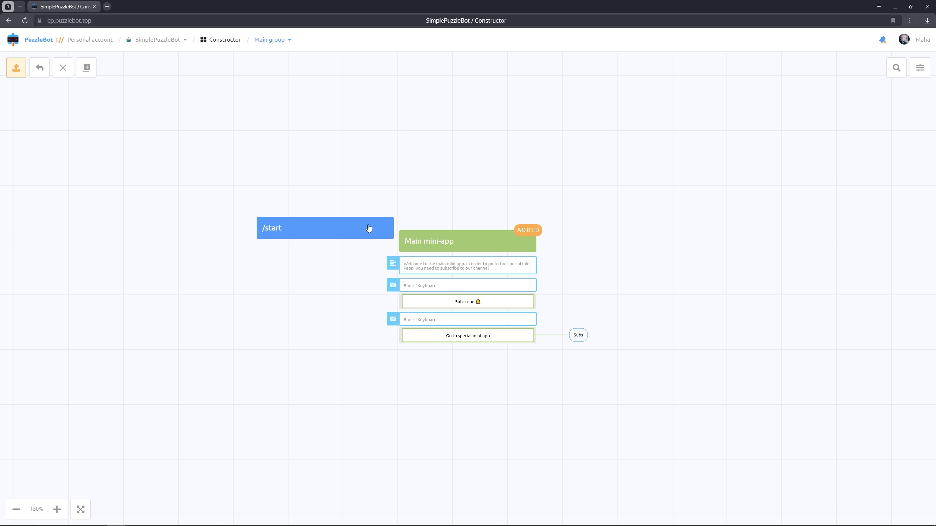
Move /start left of the main mini-app and give it the text "Welcome to our bot. To get started, launch the mini-app on the button below:".
{"action": "left_click_drag", "start_coordinate": [342, 229], "coordinate": [304, 231]}
{"action": "left_click", "coordinate": [304, 232]}
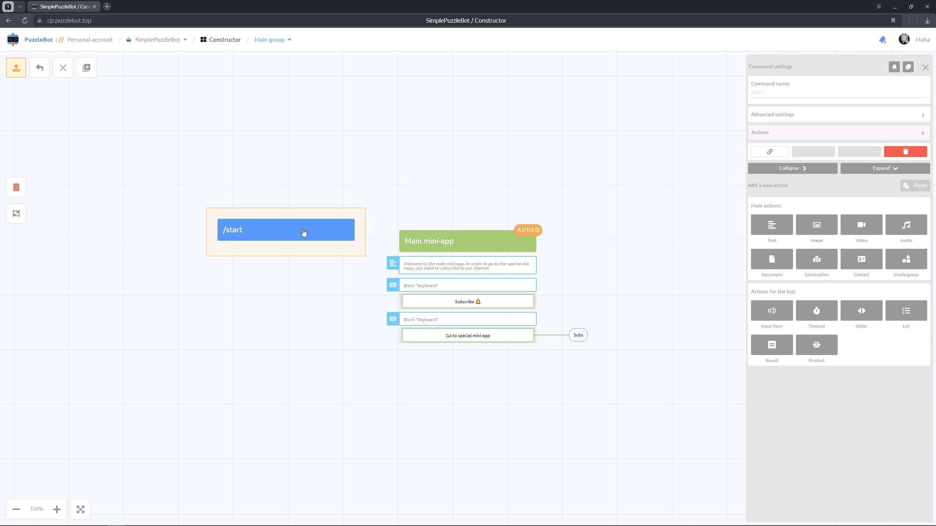
{"action": "left_click", "coordinate": [773, 229]}
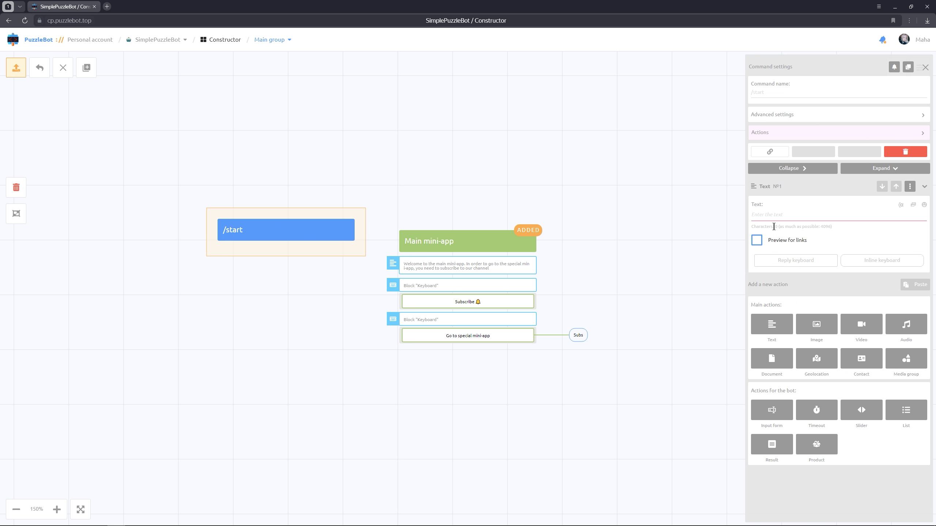
{"action": "type", "text": "Welcome to our bot. To get star"}
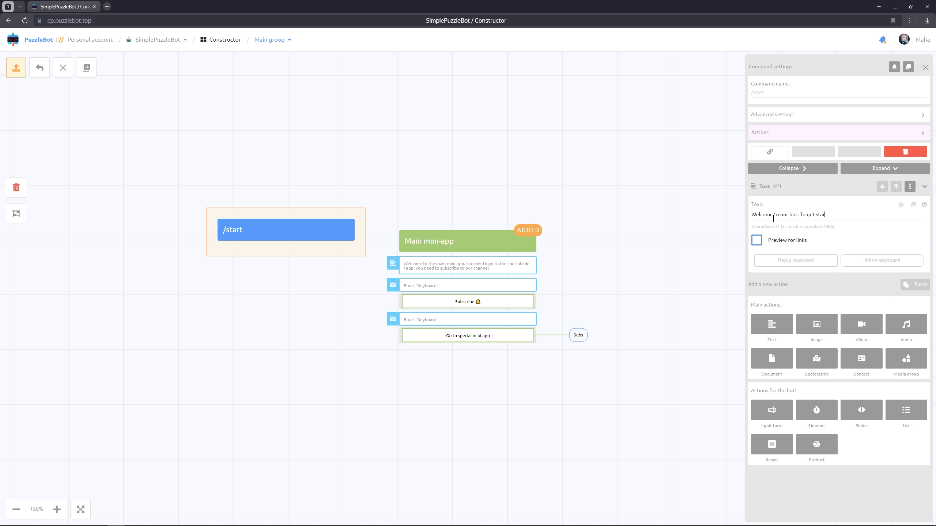
{"action": "type", "text": "ted, launch the mini-app on the button below:"}
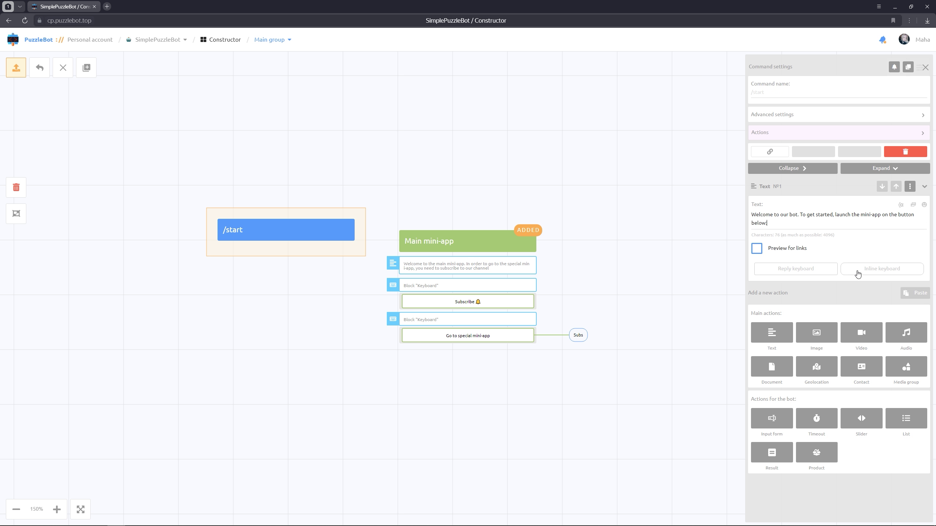
Add an inline keyboard button named "Main mini-app" to the /start text, with the action Go to Mini-app targeting "Main mini-app", and save it.
{"action": "left_click", "coordinate": [857, 272]}
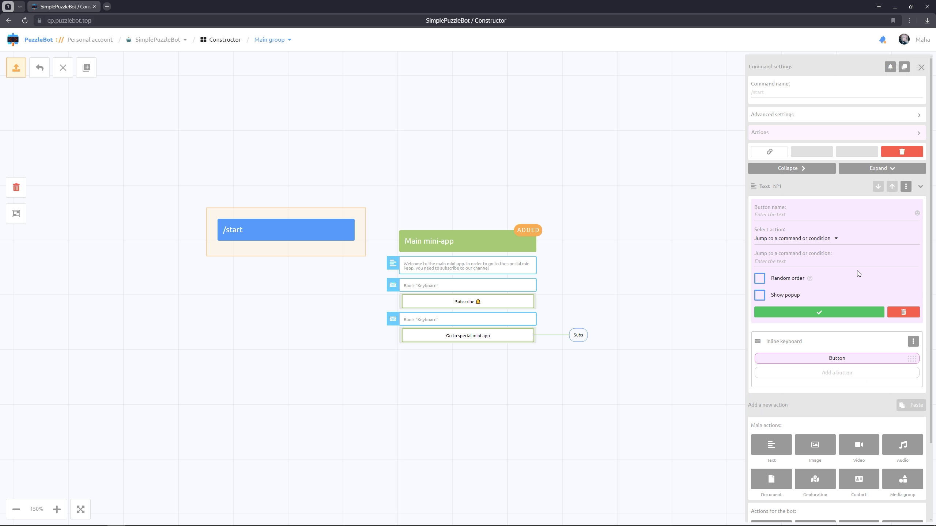
{"action": "left_click", "coordinate": [789, 216]}
{"action": "type", "text": "Main mini-app"}
{"action": "left_click", "coordinate": [788, 238]}
{"action": "left_click", "coordinate": [781, 268]}
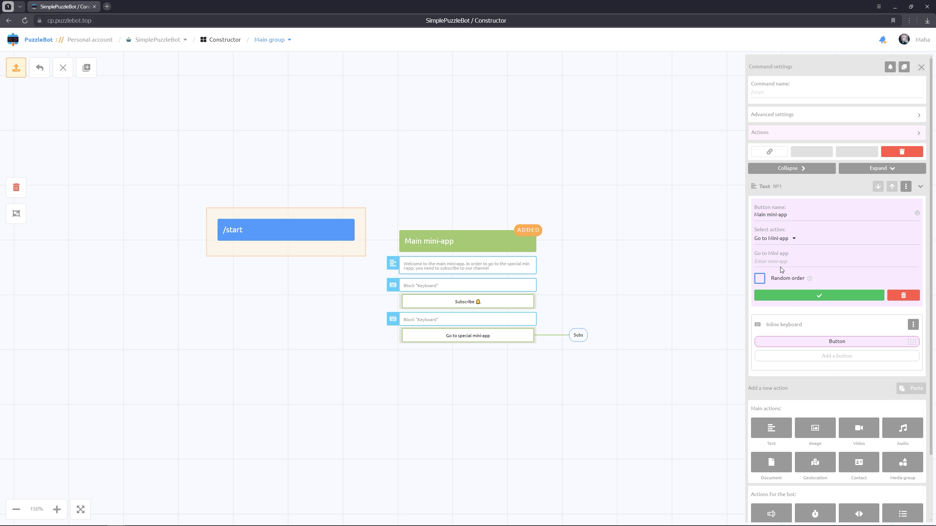
{"action": "type", "text": "M"}
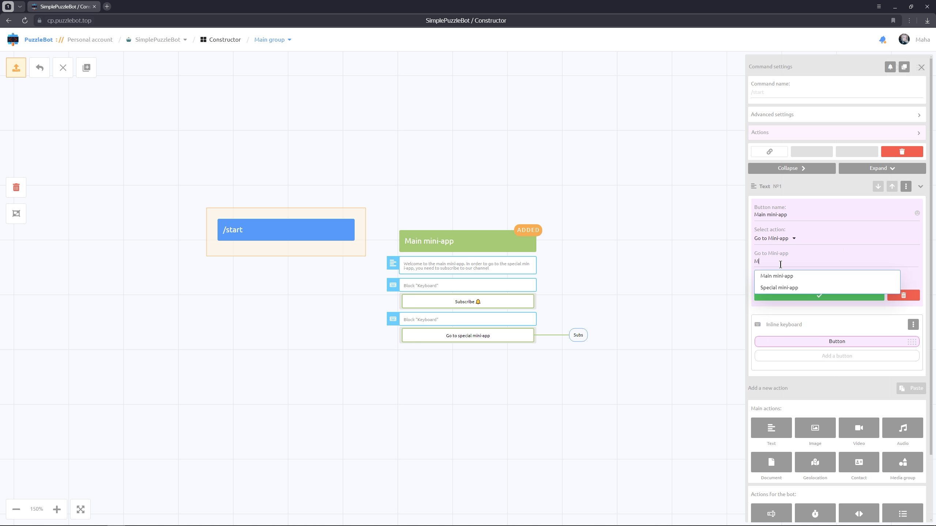
{"action": "left_click", "coordinate": [780, 276]}
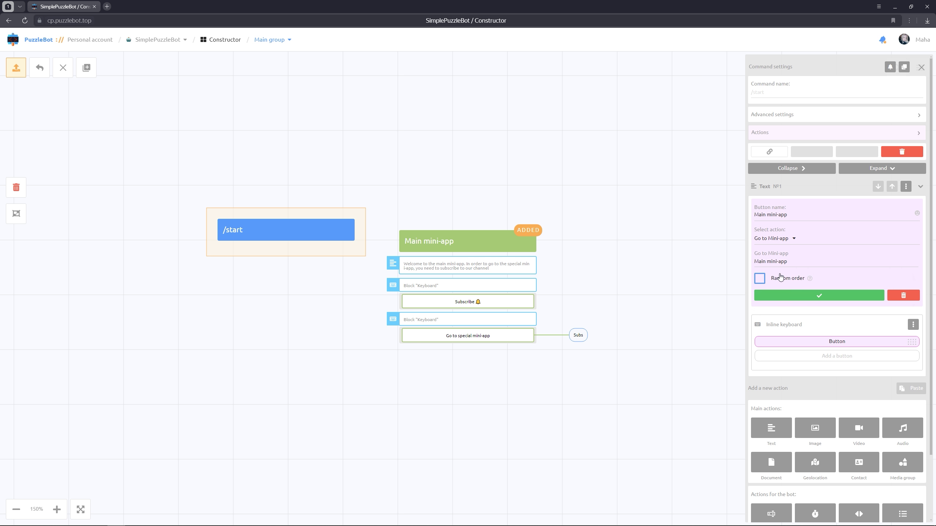
{"action": "left_click", "coordinate": [780, 296]}
Close the /start command's settings and apply all the changes in the main group.
{"action": "left_click", "coordinate": [677, 281]}
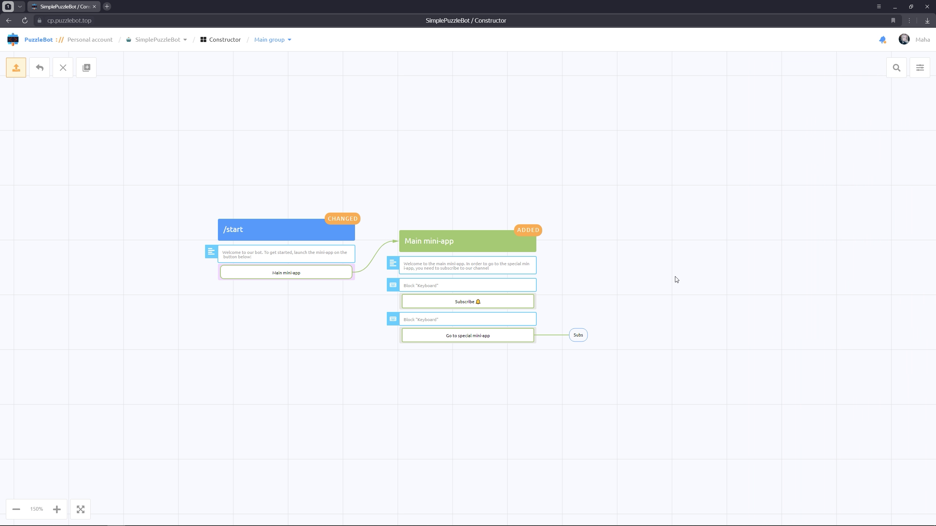
{"action": "left_click", "coordinate": [21, 72]}
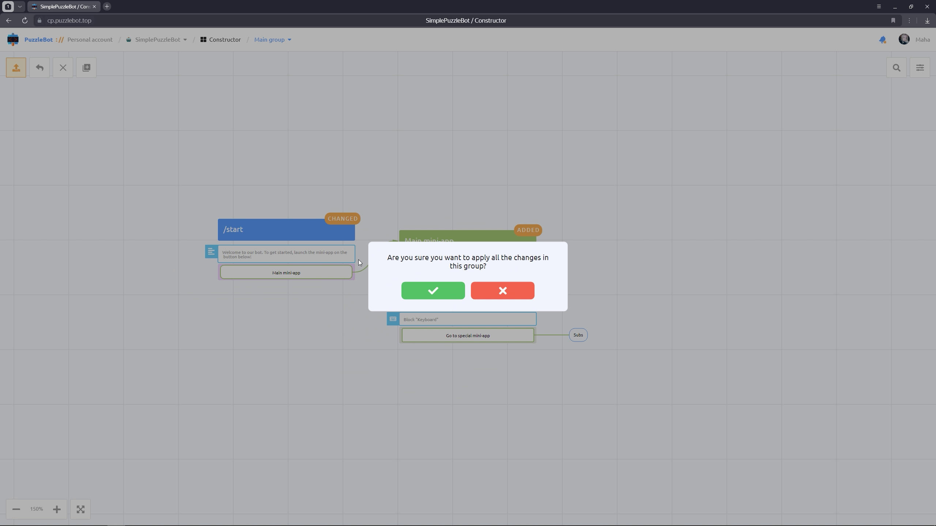
{"action": "left_click", "coordinate": [428, 295]}
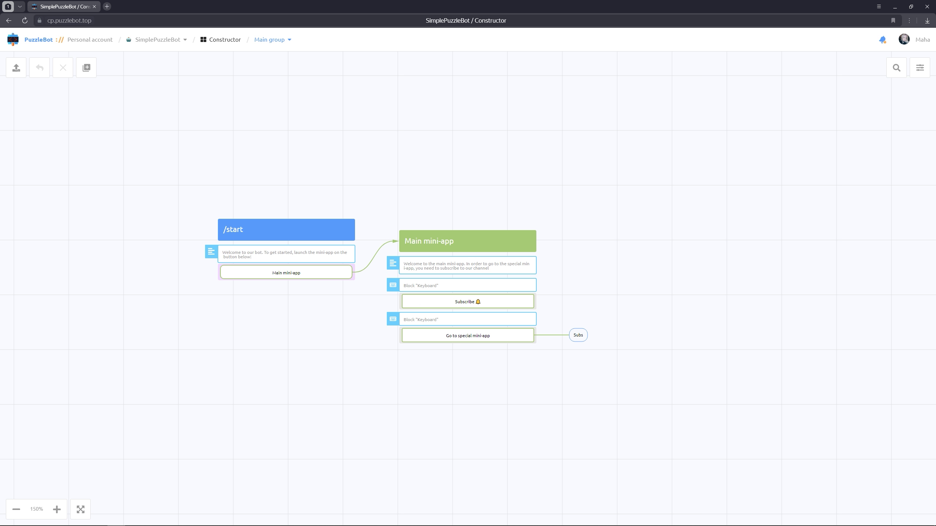
Switch to Telegram, start SimplePuzzleBot, and test the special mini-app button in the main mini-app before subscribing.
{"action": "key", "text": "alt+Tab"}
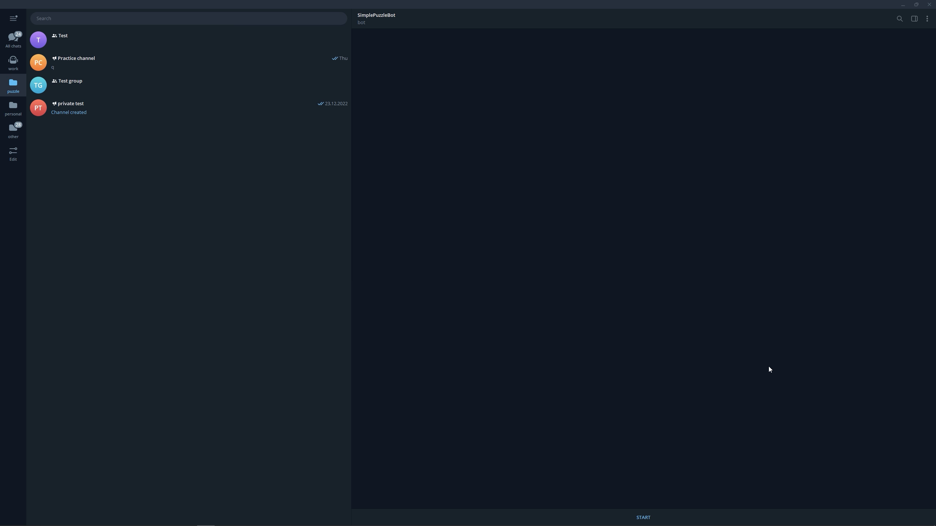
{"action": "left_click", "coordinate": [634, 516]}
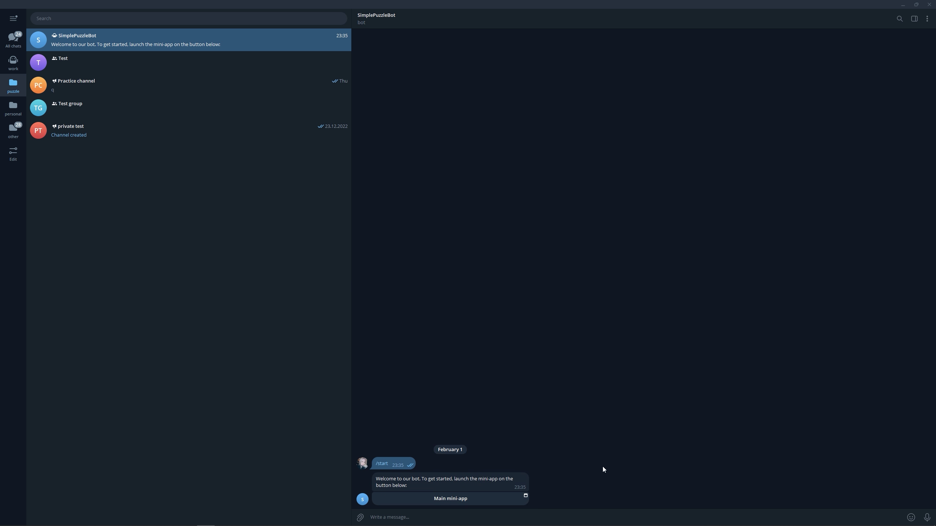
{"action": "left_click", "coordinate": [524, 501]}
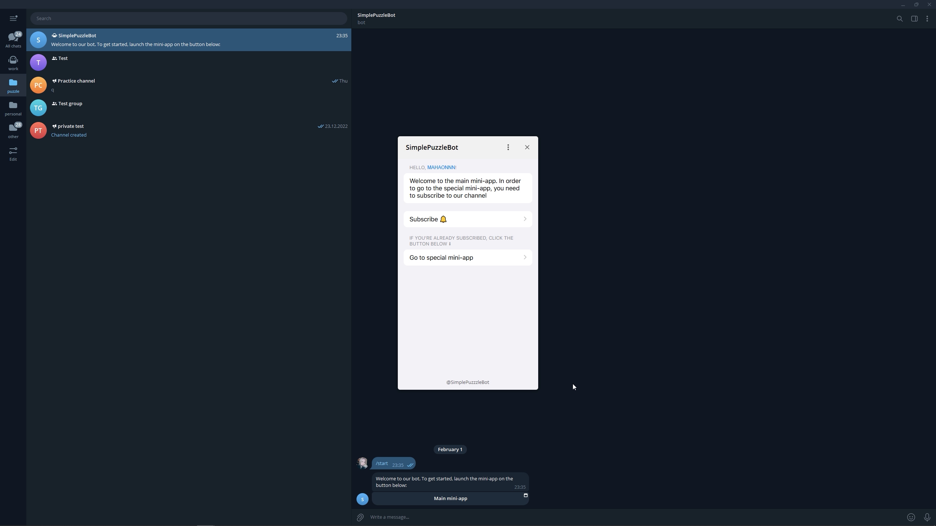
{"action": "left_click", "coordinate": [501, 261]}
Follow the mini-app's Subscribe link and join the Channel 4 Puzzle channel.
{"action": "left_click", "coordinate": [474, 220]}
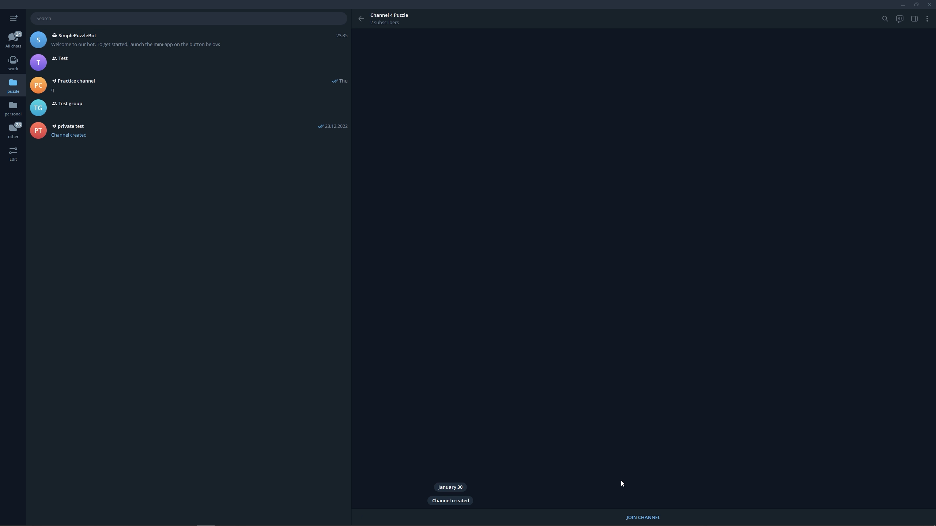
{"action": "left_click", "coordinate": [631, 516]}
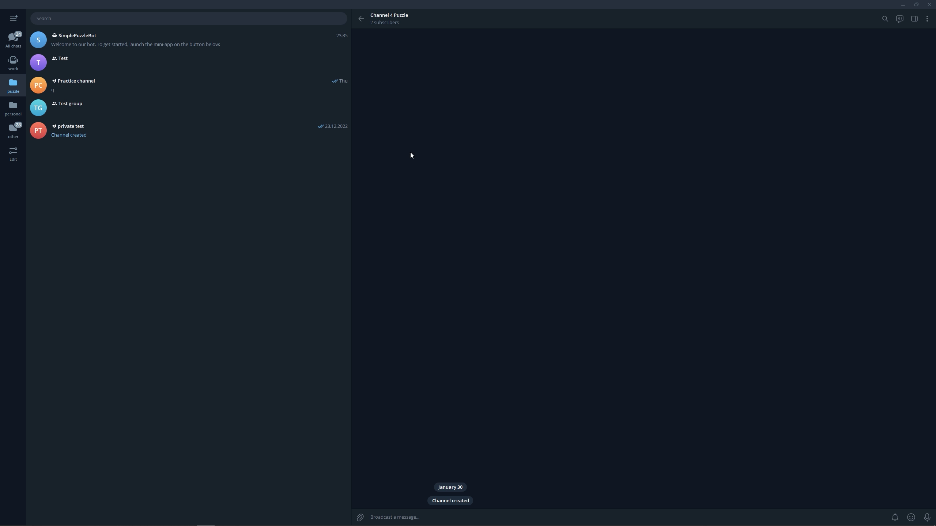
Return to the SimplePuzzleBot chat, reopen the main mini-app and go to the special mini-app as a subscriber.
{"action": "left_click", "coordinate": [361, 18]}
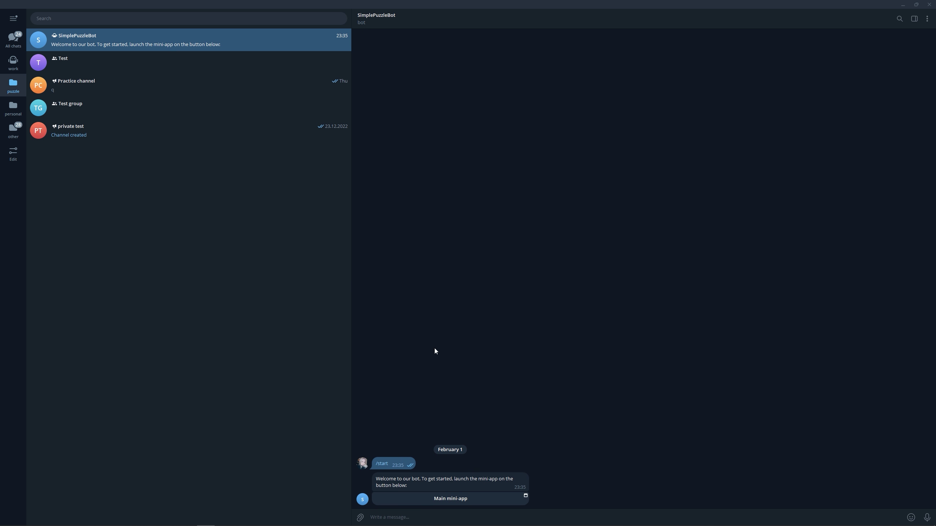
{"action": "left_click", "coordinate": [469, 499]}
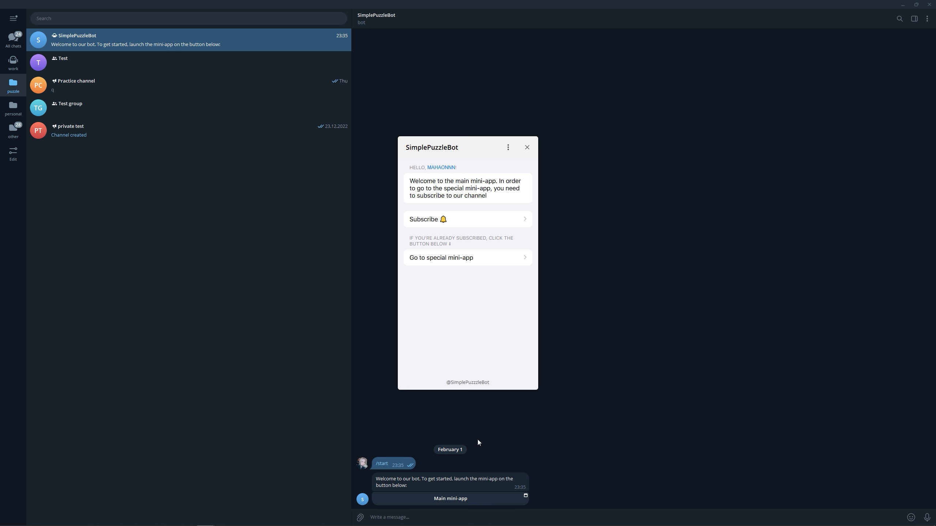
{"action": "left_click", "coordinate": [453, 258]}
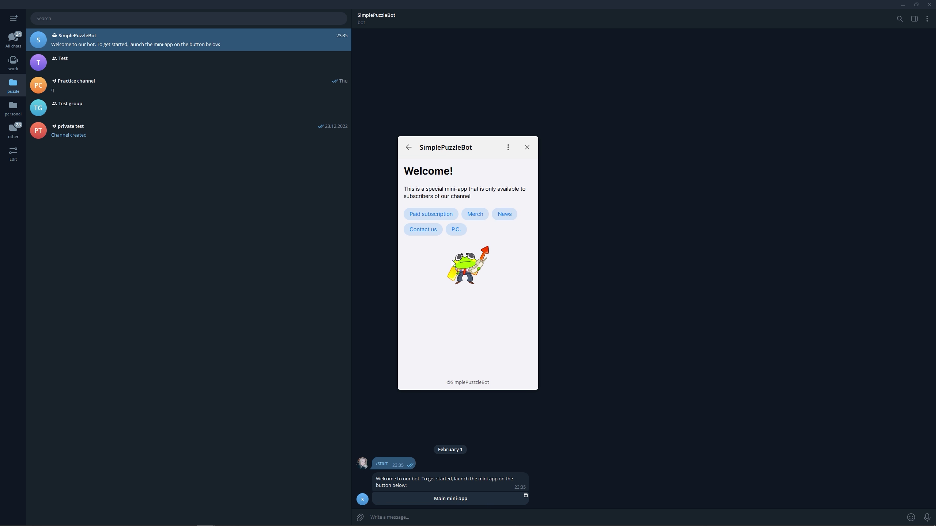